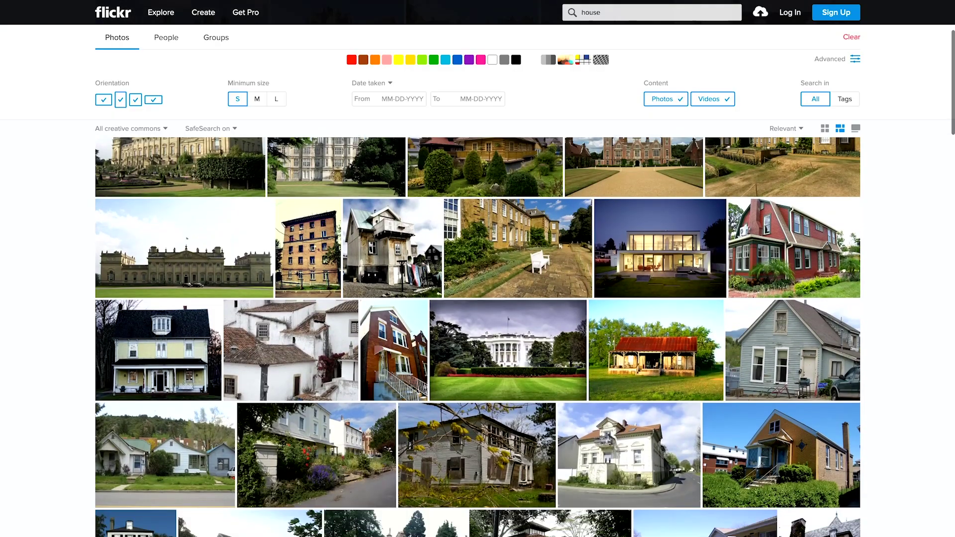
# Browse the Flickr photo results for house reference images
pyautogui.scroll(-2, 847, 219)
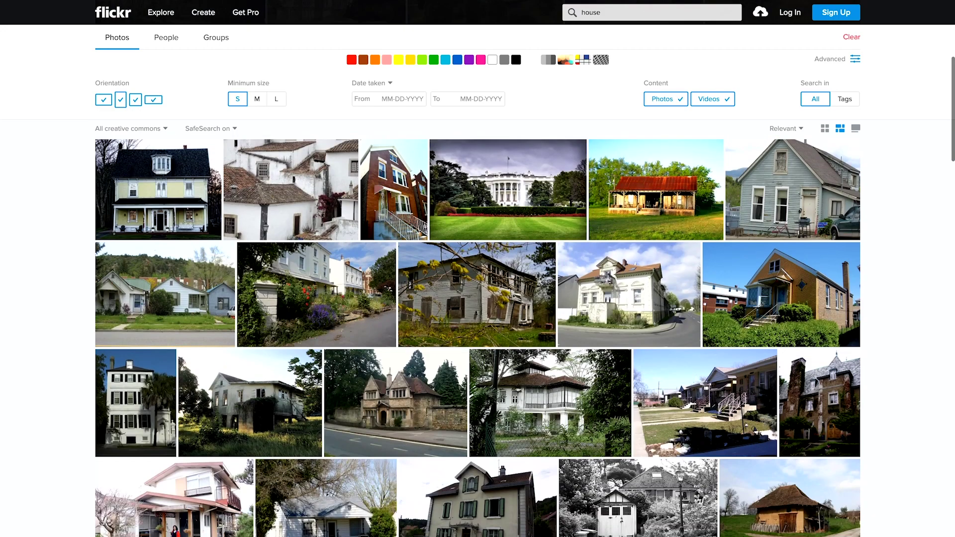
pyautogui.scroll(-2, 847, 219)
pyautogui.scroll(-4, 847, 219)
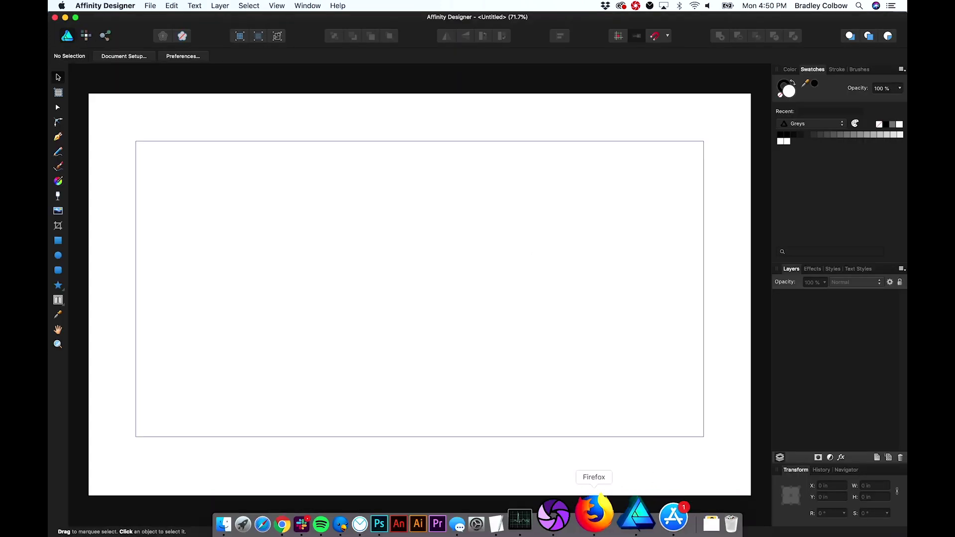
# Switch to Affinity Designer, paste the house sketch into the blank document as a tracing reference and adjust its placement
pyautogui.press('super+v')
pyautogui.moveTo(205, 205); pyautogui.dragTo(115, 167)
# Draw the main wall over the sketch as a rectangle about 6.91 by 1.97 in and recolor it muted red
pyautogui.moveTo(215, 236); pyautogui.dragTo(635, 362)
pyautogui.moveTo(635, 363); pyautogui.dragTo(635, 356)
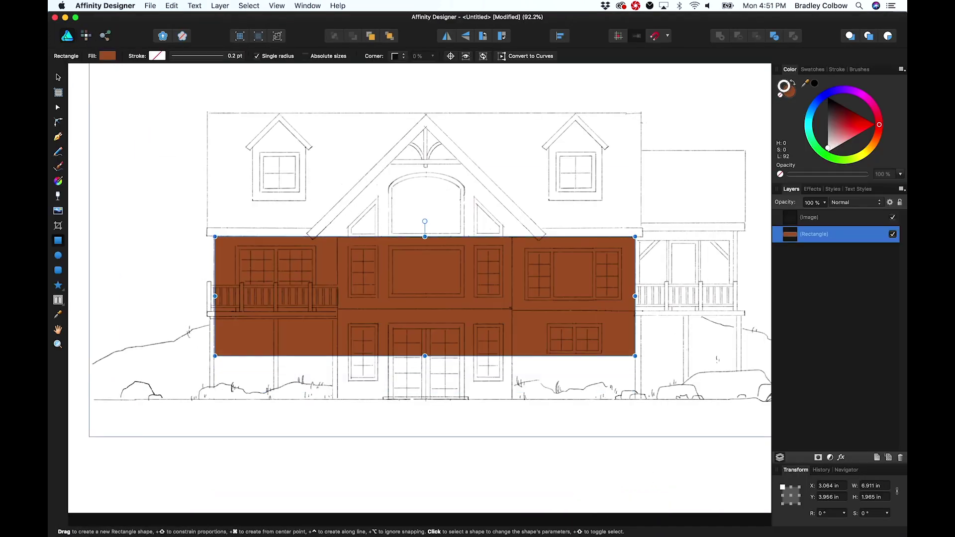
pyautogui.click(879, 127)
pyautogui.click(848, 127)
# Draw a square over the central gable, rotate it 45° and line up its corner with the gable's peak
pyautogui.press('v')
pyautogui.scroll(2, 450, 238)
pyautogui.press('m')
pyautogui.moveTo(362, 122); pyautogui.dragTo(485, 245)
pyautogui.press('v')
pyautogui.moveTo(424, 106); pyautogui.dragTo(479, 130)
pyautogui.moveTo(420, 273)
pyautogui.mouseDown()
pyautogui.moveTo(420, 390)
pyautogui.moveTo(419, 265)
pyautogui.mouseUp()
# Convert the rotated square to curves and reduce it to a triangle filling the central gable
pyautogui.press('a')
pyautogui.rightClick(414, 313)
pyautogui.press('Escape')
pyautogui.click(419, 390)
pyautogui.press('super+l')
pyautogui.click(420, 390)
pyautogui.press('super+Return')
# Line both slopes of the central gable with dark red trim, using a rotated strip and its duplicate
pyautogui.moveTo(260, 136)
pyautogui.mouseDown()
pyautogui.moveTo(316, 147)
pyautogui.moveTo(273, 127)
pyautogui.mouseUp()
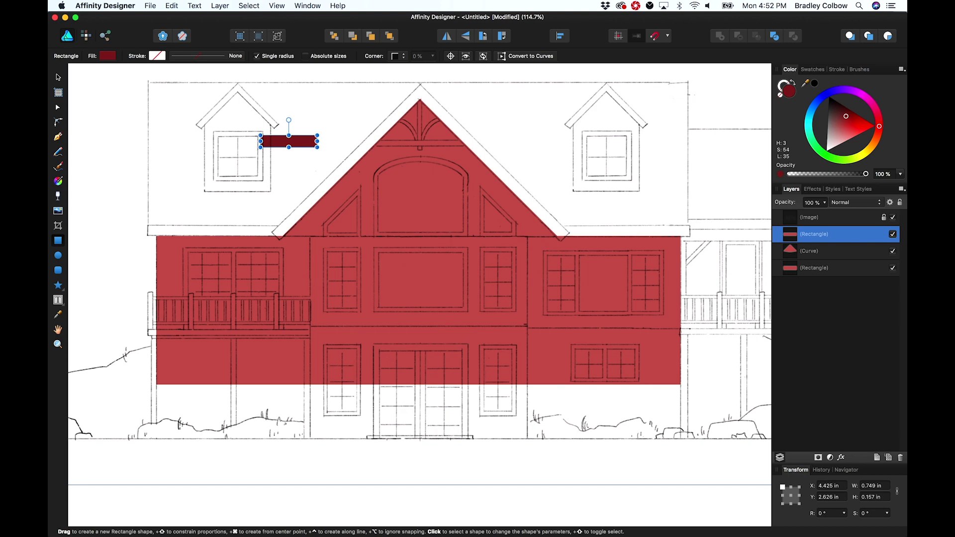
pyautogui.press('v')
pyautogui.moveTo(288, 141); pyautogui.dragTo(425, 87)
pyautogui.press('super+j')
pyautogui.moveTo(334, 149); pyautogui.dragTo(364, 149)
pyautogui.moveTo(349, 164); pyautogui.dragTo(495, 164)
pyautogui.scroll(5, 399, 85)
pyautogui.scroll(-5, 419, 294)
pyautogui.press('super+d')
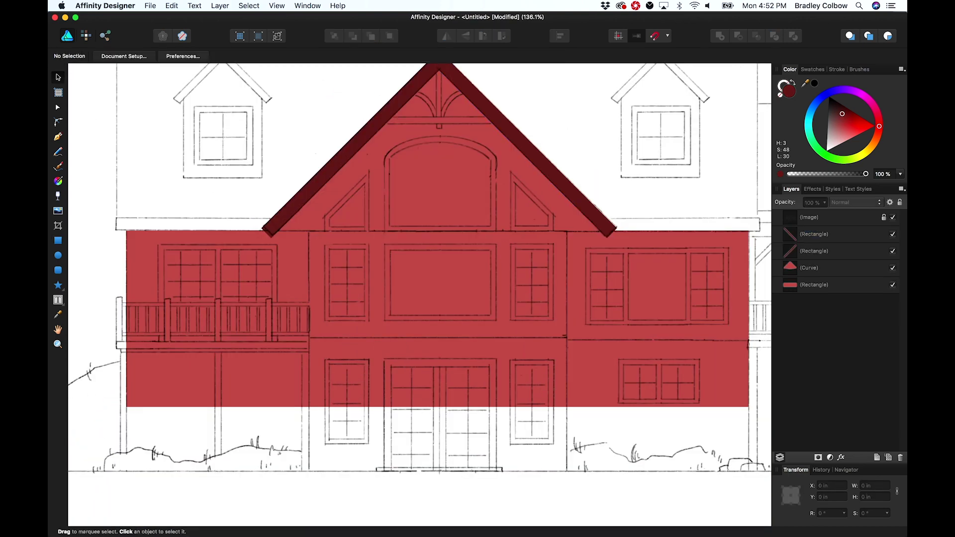
# Draw a dark red eave strip left of the gable, send it back one level and duplicate it to the right side
pyautogui.press('m')
pyautogui.moveTo(277, 231); pyautogui.dragTo(115, 218)
pyautogui.press('super+[')
pyautogui.press('v')
pyautogui.press('super+j')
pyautogui.moveTo(195, 225); pyautogui.dragTo(679, 224)
# Build the near-black main roof as a rectangle about 7.19 by 1.95 in, placed behind the gable and trim
pyautogui.scroll(-3, 419, 294)
pyautogui.press('super+j')
pyautogui.moveTo(593, 324); pyautogui.dragTo(593, 209)
pyautogui.keyDown('shift'); pyautogui.click(358, 268); pyautogui.keyUp('shift')
pyautogui.moveTo(537, 217); pyautogui.dragTo(196, 324)
pyautogui.rightClick(252, 268)
pyautogui.click(383, 411)
pyautogui.click(828, 107)
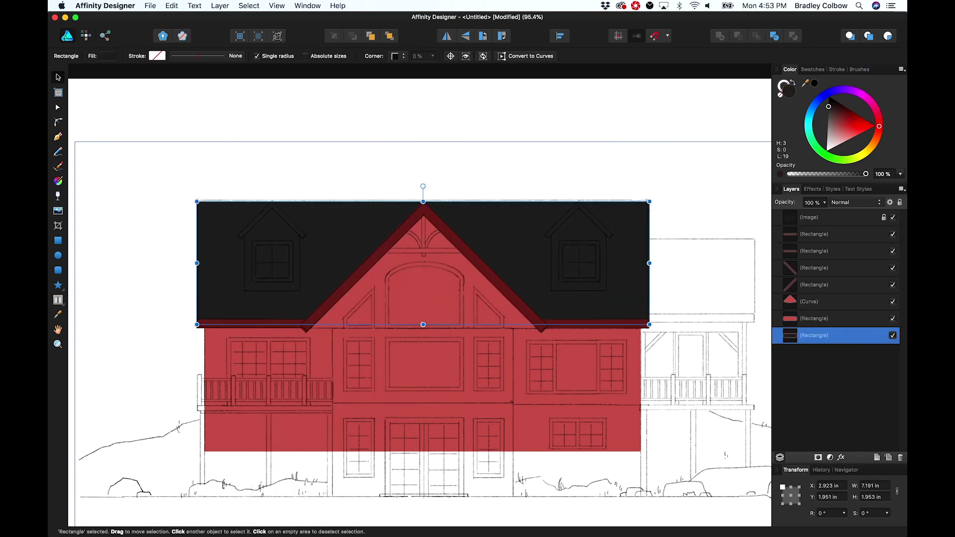
# Draw the left dormer's wall about 0.88 by 0.86 in, raise it above the roof and give it the wall's red fill
pyautogui.click(813, 318)
pyautogui.scroll(5, 275, 244)
pyautogui.press('m')
pyautogui.moveTo(194, 224); pyautogui.dragTo(338, 365)
pyautogui.moveTo(813, 318); pyautogui.dragTo(813, 258)
pyautogui.click(814, 83)
# Try to cap the left dormer with a triangle made from a duplicated wall square rotated 45° and converted to curves
pyautogui.press('super+j')
pyautogui.moveTo(266, 294); pyautogui.dragTo(266, 241)
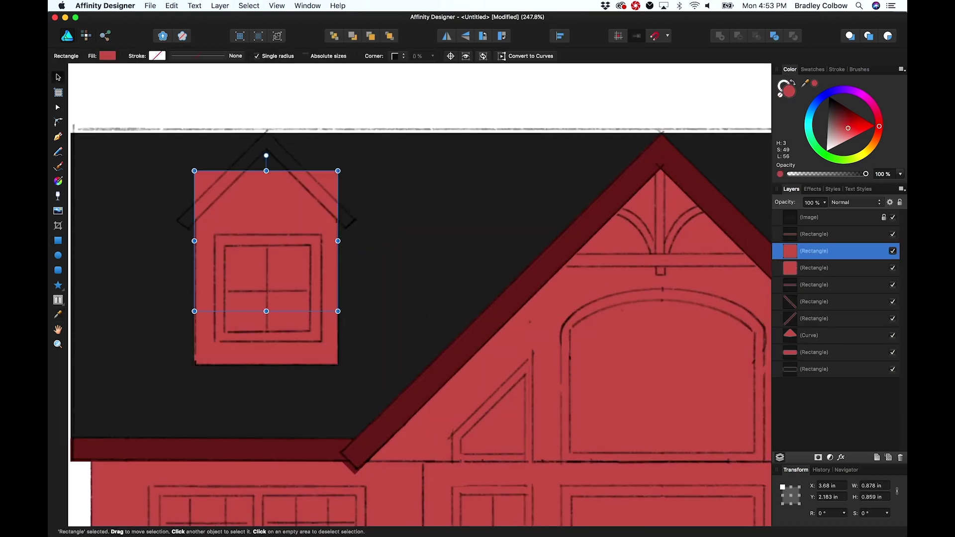
pyautogui.moveTo(266, 156); pyautogui.dragTo(326, 181)
pyautogui.rightClick(284, 207)
pyautogui.click(317, 381)
pyautogui.press('Delete')
pyautogui.scroll(5, 238, 238)
pyautogui.scroll(-2, 420, 294)
pyautogui.moveTo(366, 271); pyautogui.dragTo(366, 289)
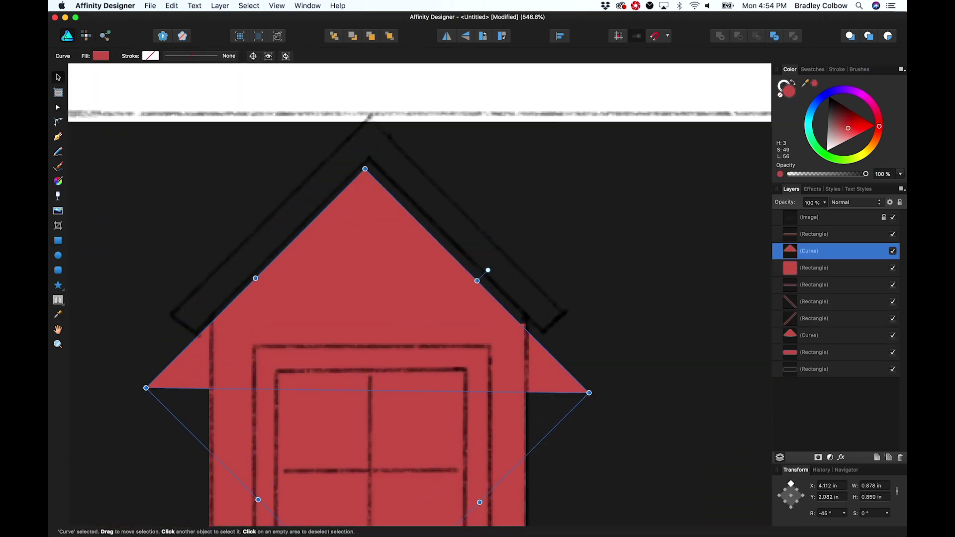
pyautogui.scroll(-3, 368, 269)
pyautogui.moveTo(366, 494); pyautogui.dragTo(366, 398)
# Undo the triangular dormer cap back to the plain dormer wall
pyautogui.scroll(5, 351, 219)
pyautogui.scroll(-5, 386, 294)
pyautogui.press('super+z')
pyautogui.scroll(-4, 405, 419)
pyautogui.press('super+z')
pyautogui.press('super+z')
pyautogui.press('super+z')
pyautogui.press('super+z')
pyautogui.press('super+z')
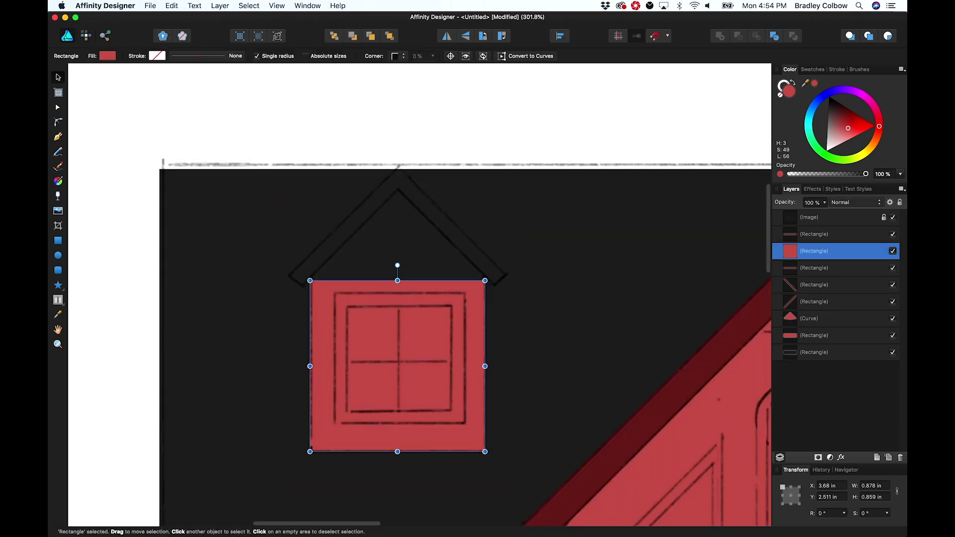
# Form the left dormer's peak with a red square rotated 45° and sized to the sketched gable
pyautogui.press('m')
pyautogui.moveTo(358, 201); pyautogui.dragTo(409, 249)
pyautogui.rightClick(377, 234)
pyautogui.moveTo(383, 184)
pyautogui.mouseDown()
pyautogui.moveTo(411, 196)
pyautogui.moveTo(347, 280)
pyautogui.mouseUp()
pyautogui.moveTo(383, 279); pyautogui.dragTo(477, 279)
pyautogui.scroll(6, 487, 272)
pyautogui.moveTo(398, 339)
pyautogui.mouseDown()
pyautogui.moveTo(454, 341)
pyautogui.moveTo(443, 341)
pyautogui.mouseUp()
pyautogui.scroll(-6, 348, 321)
pyautogui.click(348, 322)
# Add dark red trim strips along both slopes of the left dormer's roof
pyautogui.scroll(3, 416, 306)
pyautogui.press('m')
pyautogui.moveTo(173, 242); pyautogui.dragTo(278, 264)
pyautogui.moveTo(226, 227); pyautogui.dragTo(316, 256)
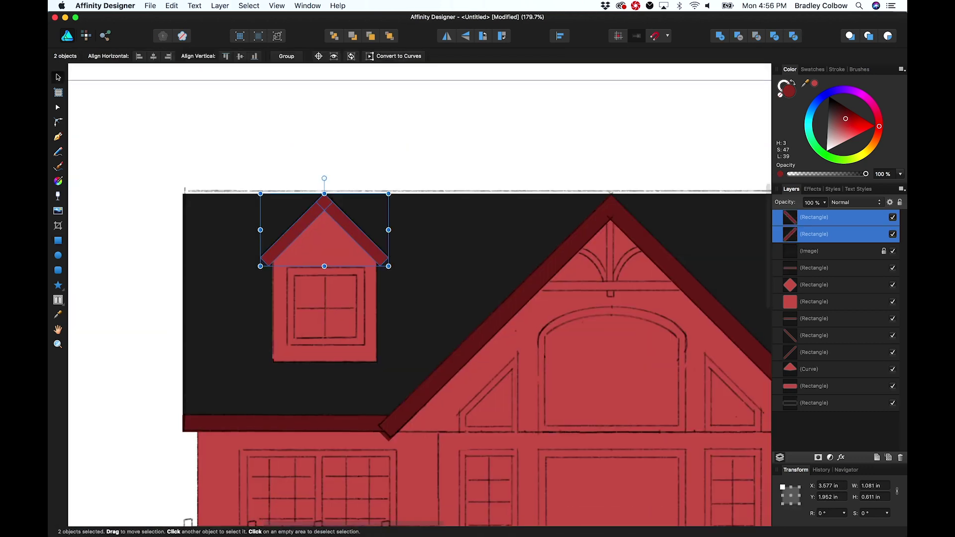
pyautogui.press('super+d')
# Draw the left dormer's window with a dark red frame and a near-black square pane about 0.53 in wide
pyautogui.press('m')
pyautogui.scroll(5, 336, 324)
pyautogui.moveTo(286, 267)
pyautogui.mouseDown()
pyautogui.moveTo(364, 345)
pyautogui.moveTo(307, 294)
pyautogui.mouseUp()
pyautogui.press('v')
pyautogui.moveTo(835, 284); pyautogui.dragTo(836, 213)
pyautogui.click(835, 234)
pyautogui.moveTo(307, 294); pyautogui.dragTo(284, 294)
pyautogui.moveTo(178, 401); pyautogui.dragTo(221, 359)
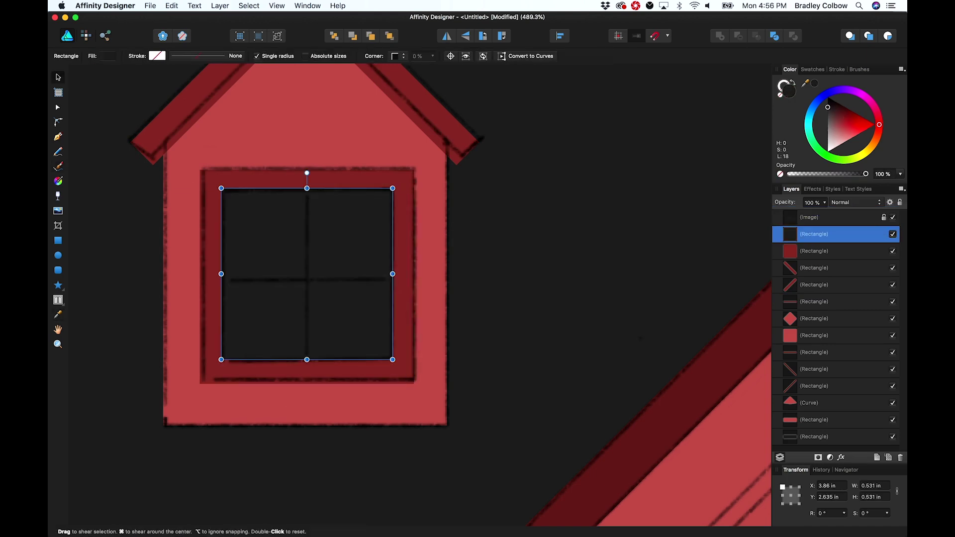
pyautogui.click(560, 36)
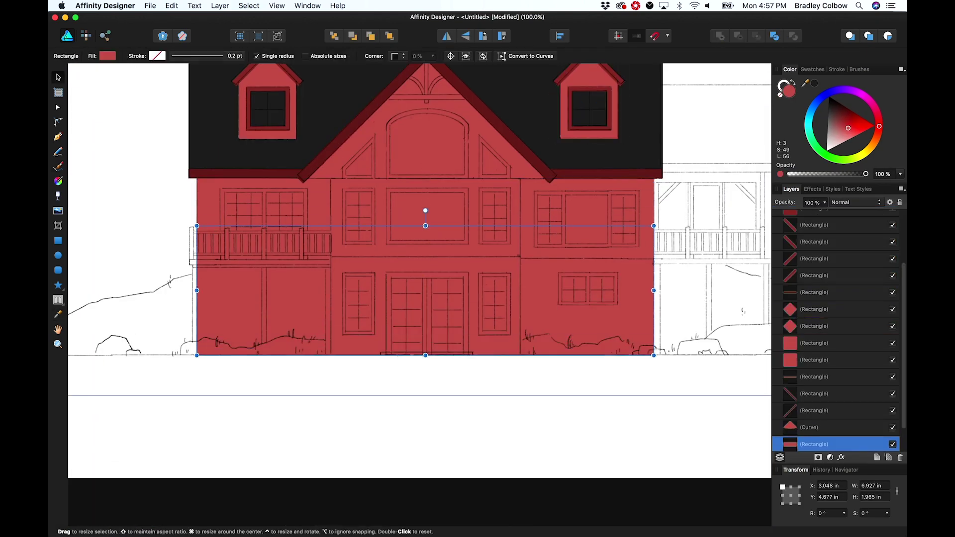
# Resize the lower wall rectangle to about 6.93 by 1.45 in and fill it with tan
pyautogui.moveTo(197, 260); pyautogui.dragTo(654, 355)
pyautogui.click(838, 134)
pyautogui.moveTo(426, 307); pyautogui.dragTo(425, 292)
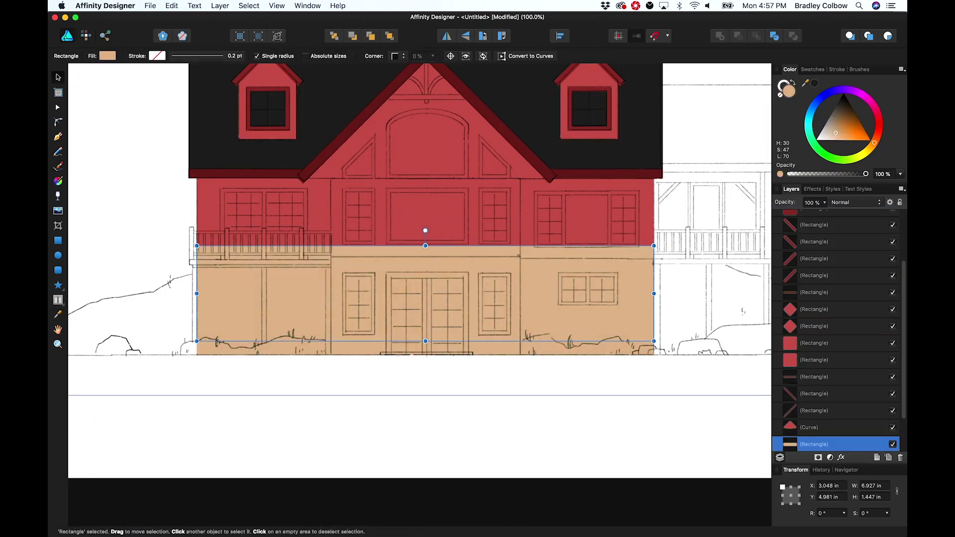
# Narrow the lower-storey rectangle to the central bay around the doors and give it a lighter tan fill
pyautogui.moveTo(653, 294); pyautogui.dragTo(520, 294)
pyautogui.click(828, 135)
pyautogui.moveTo(196, 293); pyautogui.dragTo(331, 294)
pyautogui.keyDown('shift'); pyautogui.click(586, 323); pyautogui.keyUp('shift')
pyautogui.click(559, 36)
pyautogui.click(490, 122)
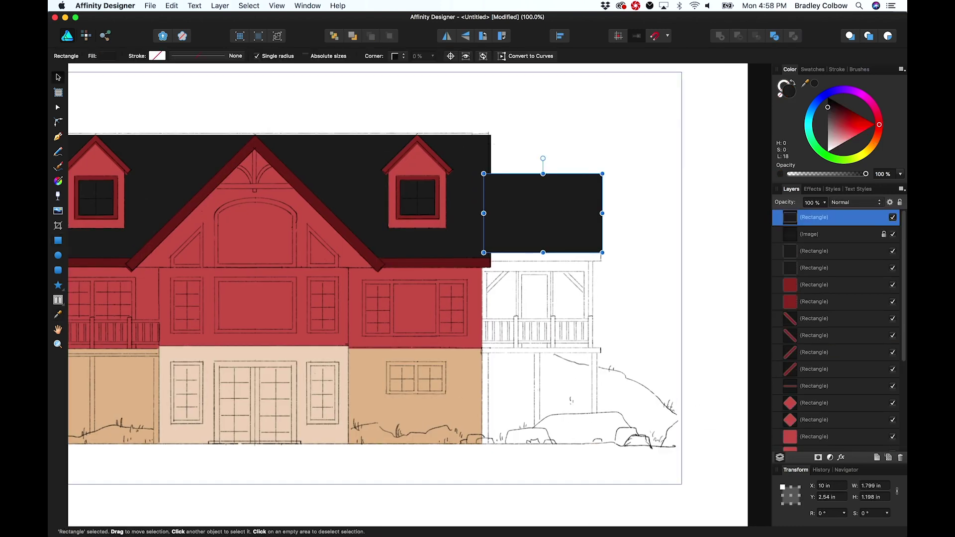
# Draw an eave strip along the lower edge of the side wing's dark roof
pyautogui.moveTo(484, 251); pyautogui.dragTo(602, 261)
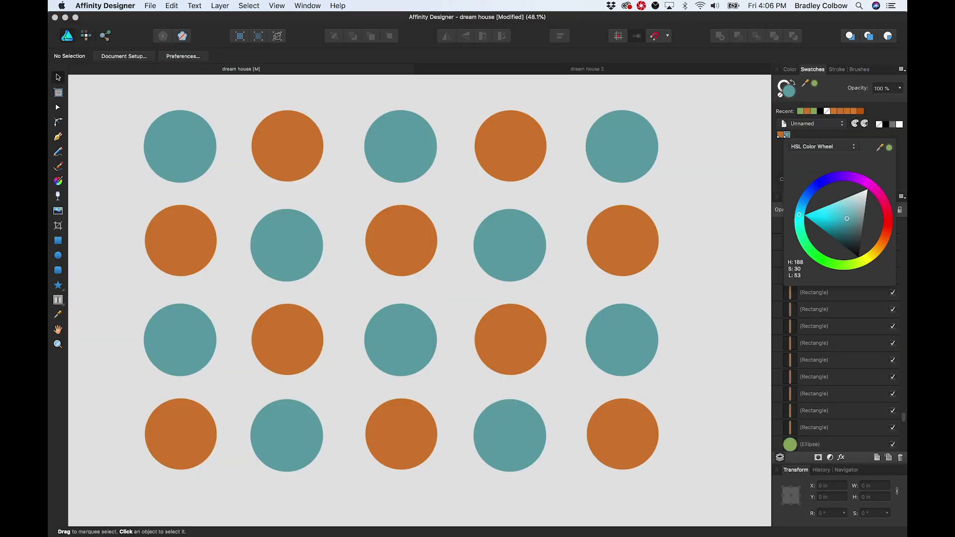
# Shift the hue of the teal document swatch used by the circles
pyautogui.moveTo(815, 186)
pyautogui.mouseDown()
pyautogui.moveTo(847, 176)
pyautogui.moveTo(872, 186)
pyautogui.mouseUp()
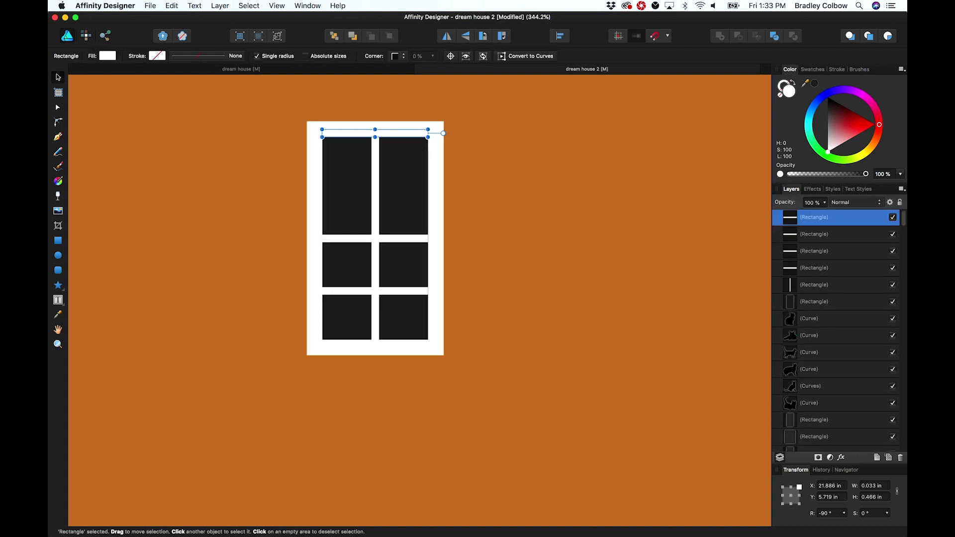
# Space the window's four horizontal bars evenly in the vertical direction and select the topmost bar
pyautogui.keyDown('shift'); pyautogui.click(375, 239); pyautogui.keyUp('shift')
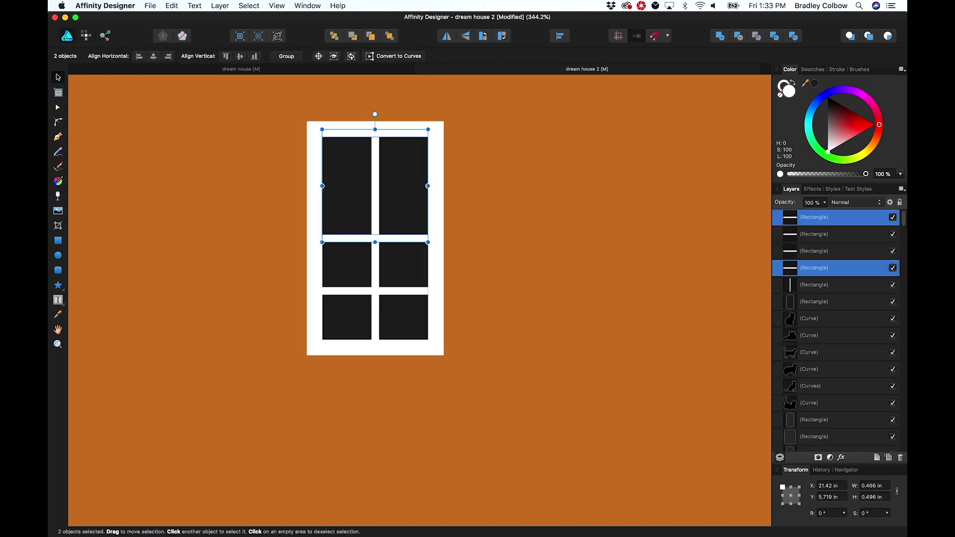
pyautogui.keyDown('super'); pyautogui.click(835, 250); pyautogui.keyUp('super')
pyautogui.keyDown('shift'); pyautogui.click(375, 343); pyautogui.keyUp('shift')
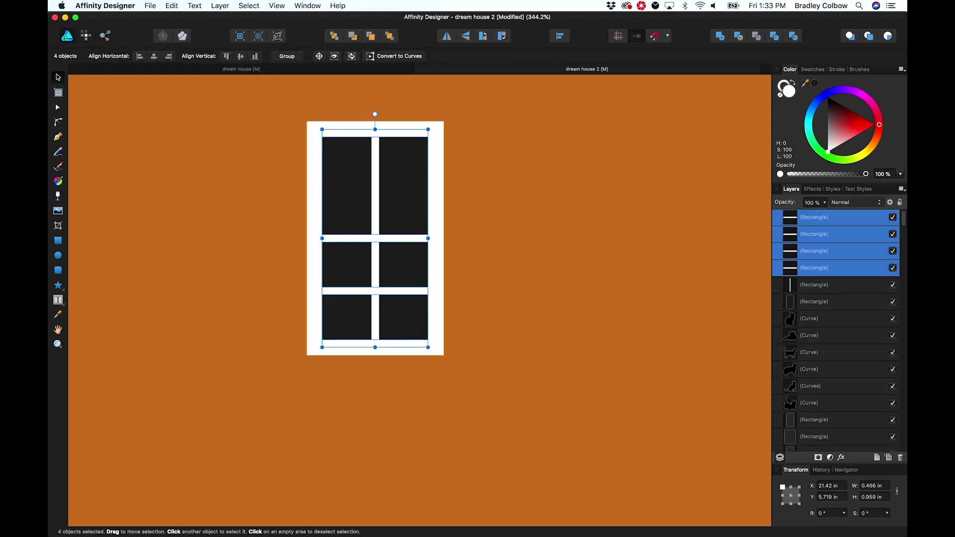
pyautogui.click(559, 35)
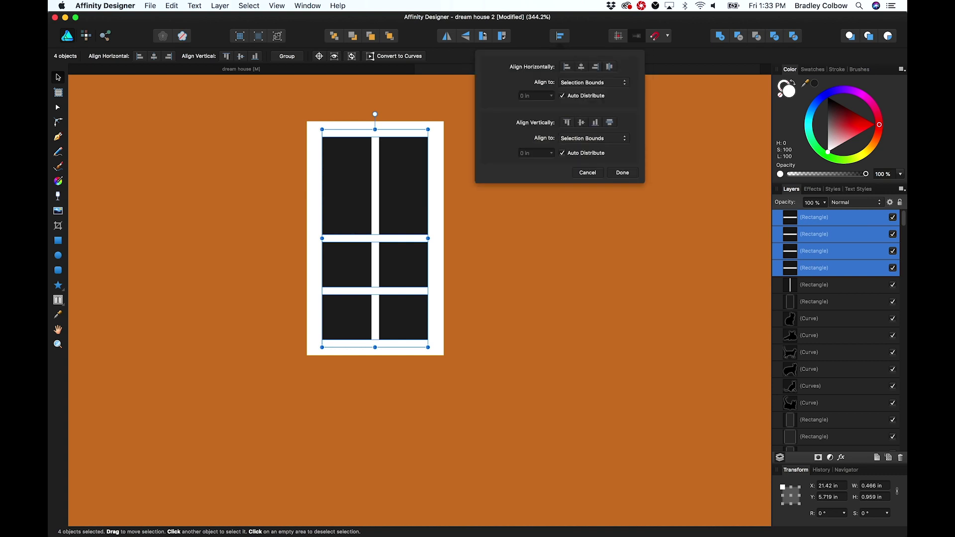
pyautogui.click(610, 122)
pyautogui.press('Escape')
pyautogui.click(374, 133)
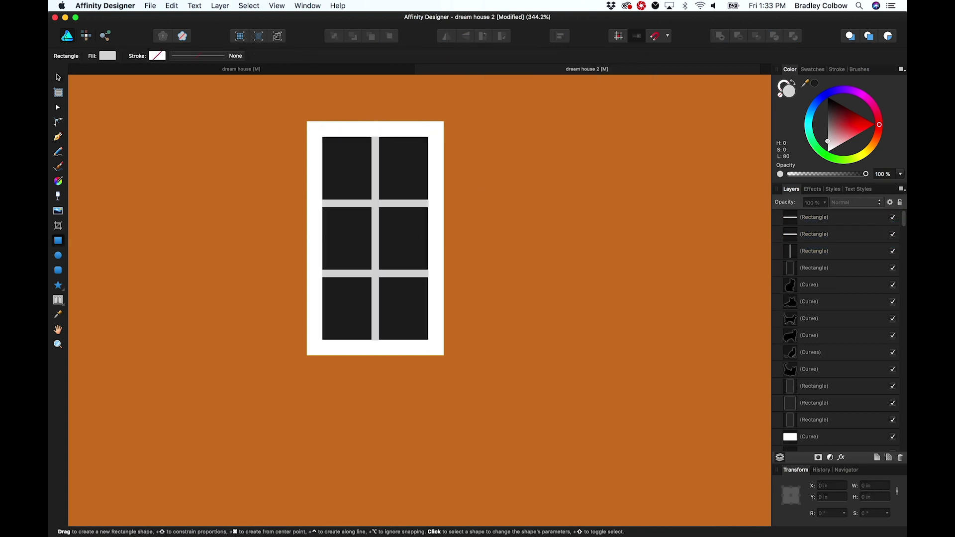
# Draw a light grey sill about 0.75 by 0.08 in directly beneath the window frame
pyautogui.moveTo(290, 355); pyautogui.dragTo(457, 373)
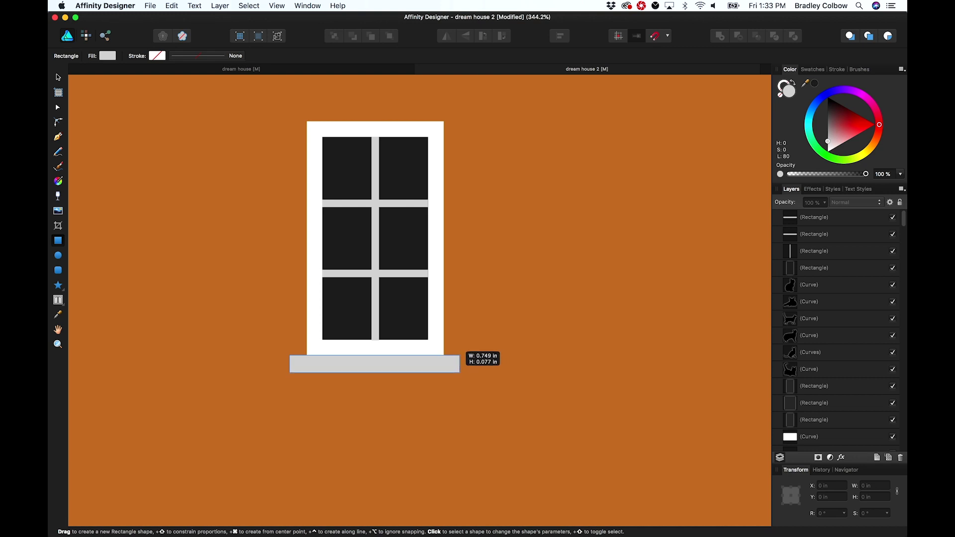
pyautogui.moveTo(457, 373); pyautogui.dragTo(459, 372)
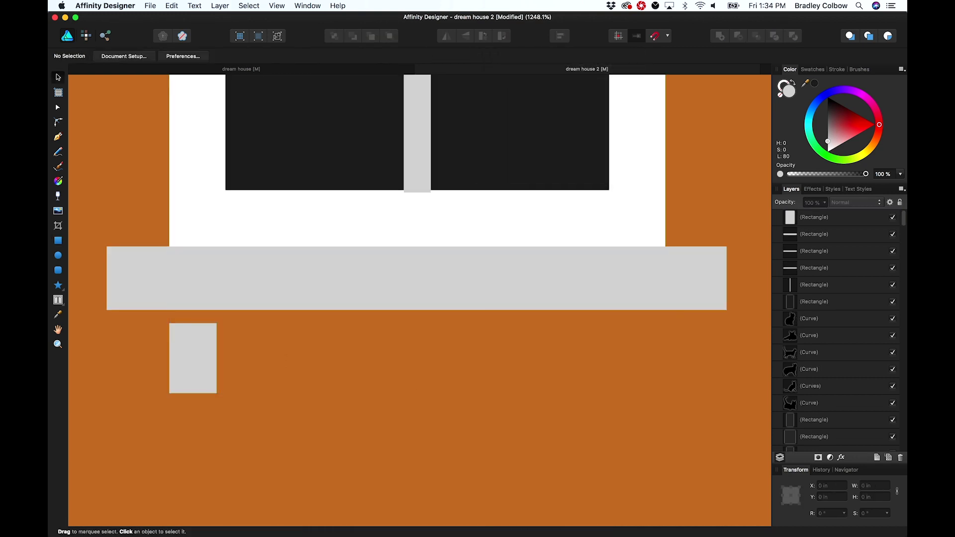
# Copy the sill's support bracket twice and align the last copy with the window frame's right edge
pyautogui.moveTo(289, 323); pyautogui.dragTo(338, 393)
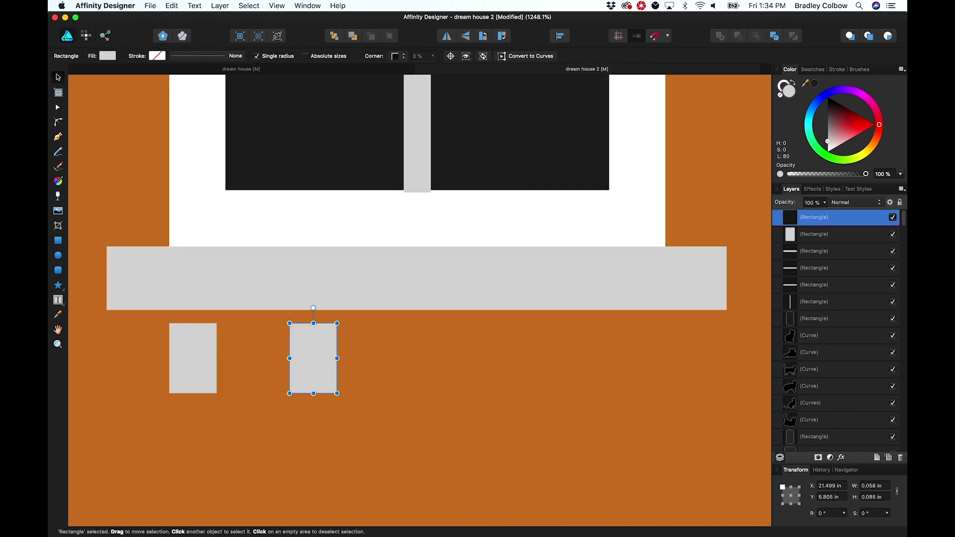
pyautogui.moveTo(486, 323); pyautogui.dragTo(534, 393)
pyautogui.keyDown('shift'); pyautogui.click(636, 217); pyautogui.keyUp('shift')
pyautogui.click(559, 36)
pyautogui.click(594, 66)
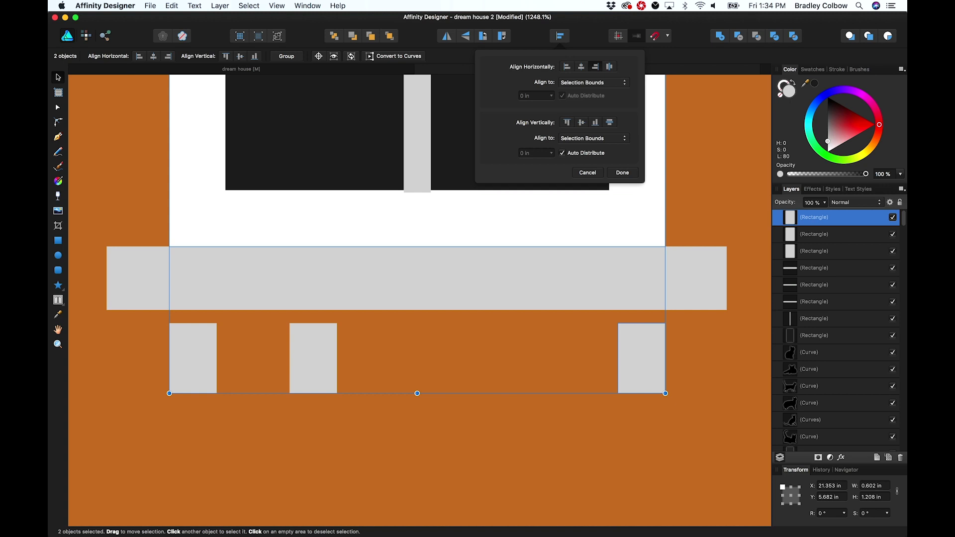
# Space the three sill brackets evenly in the horizontal direction
pyautogui.click(192, 358)
pyautogui.keyDown('shift'); pyautogui.click(312, 358); pyautogui.keyUp('shift')
pyautogui.keyDown('shift'); pyautogui.click(641, 357); pyautogui.keyUp('shift')
pyautogui.click(558, 35)
pyautogui.click(608, 67)
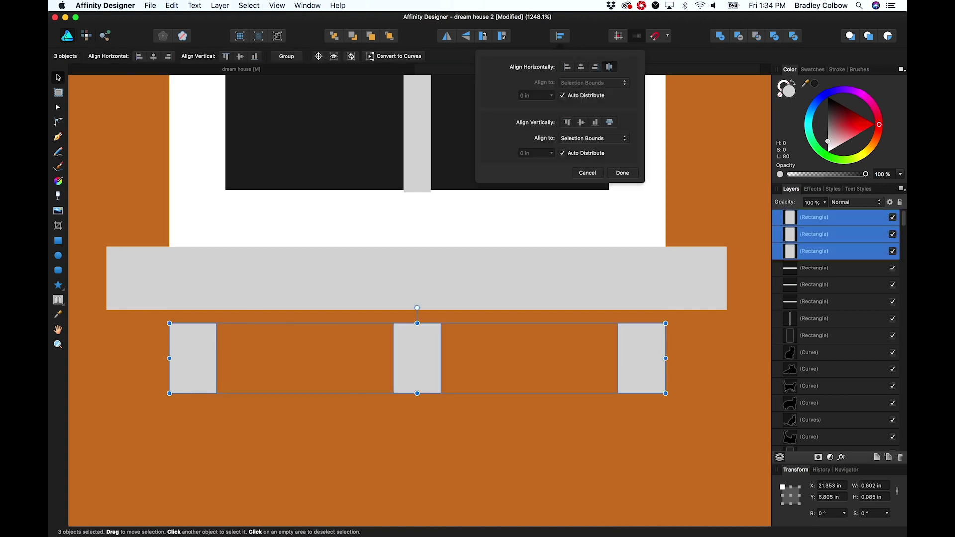
pyautogui.press('Return')
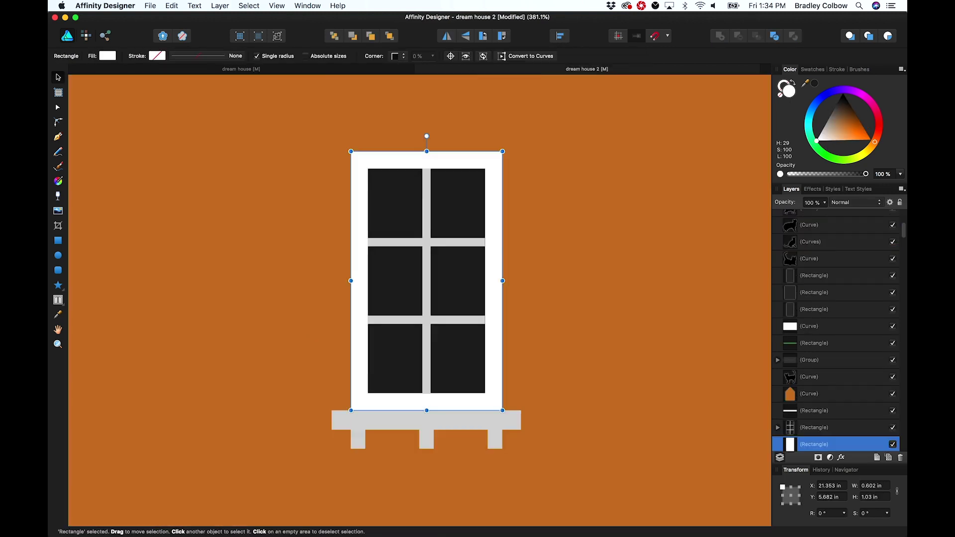
# Duplicate the white window frame to its left and narrow the copy into a shutter about 0.36 in wide
pyautogui.press('super+j')
pyautogui.moveTo(426, 281); pyautogui.dragTo(262, 281)
pyautogui.moveTo(187, 281); pyautogui.dragTo(249, 281)
# Draw a light grey slat across the left shutter and fill the shutter's height with copies of it
pyautogui.press('m')
pyautogui.moveTo(262, 170)
pyautogui.mouseDown()
pyautogui.moveTo(305, 187)
pyautogui.moveTo(328, 181)
pyautogui.moveTo(295, 194)
pyautogui.moveTo(295, 313)
pyautogui.mouseUp()
pyautogui.keyDown('shift'); pyautogui.click(295, 175); pyautogui.keyUp('shift')
pyautogui.keyDown('alt'); pyautogui.moveTo(295, 313); pyautogui.dragTo(295, 347); pyautogui.keyUp('alt')
pyautogui.press('super+j')
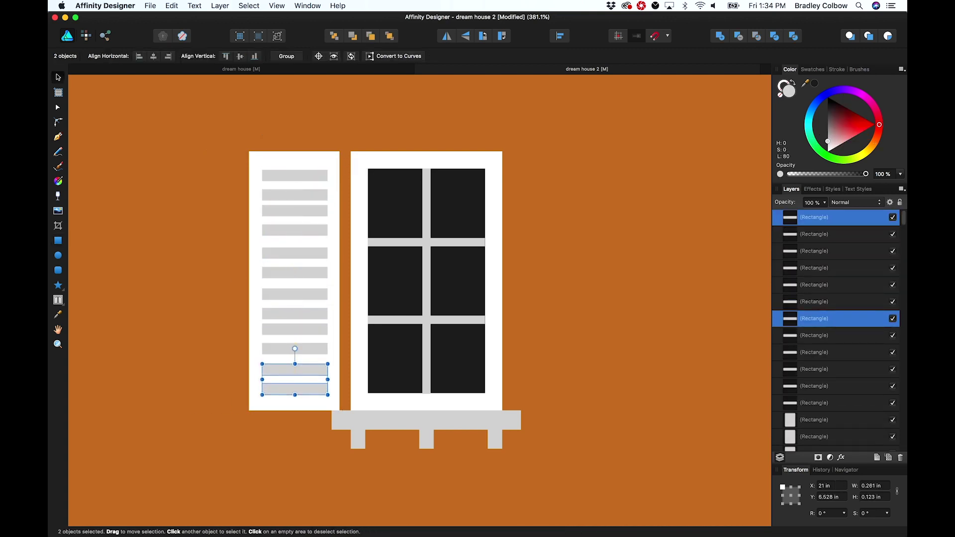
# Space all twelve shutter slats evenly in the vertical direction
pyautogui.moveTo(234, 405); pyautogui.dragTo(332, 162)
pyautogui.click(559, 36)
pyautogui.click(609, 121)
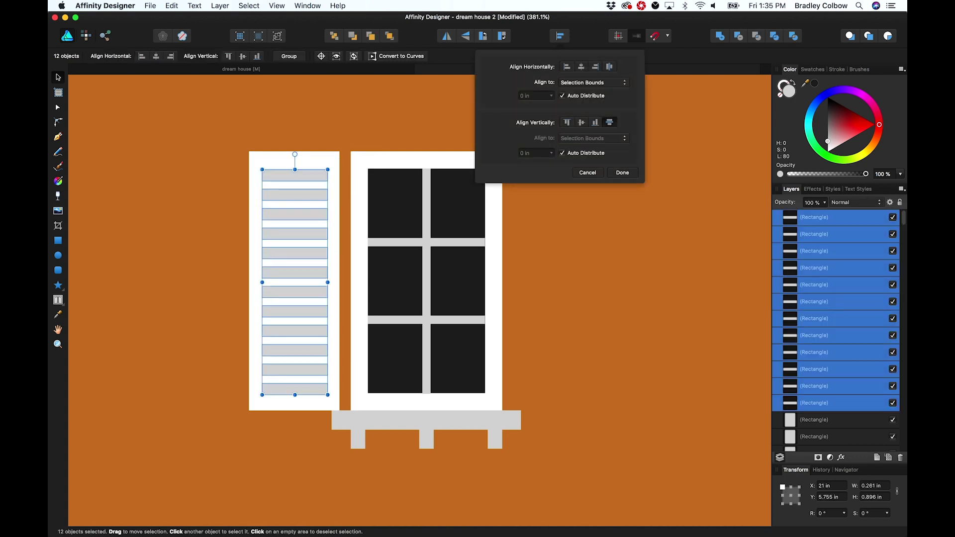
# Copy the left shutter with its slats to the right side of the window
pyautogui.moveTo(241, 139); pyautogui.dragTo(345, 416)
pyautogui.keyDown('alt'); pyautogui.moveTo(294, 281); pyautogui.dragTo(557, 281); pyautogui.keyUp('alt')
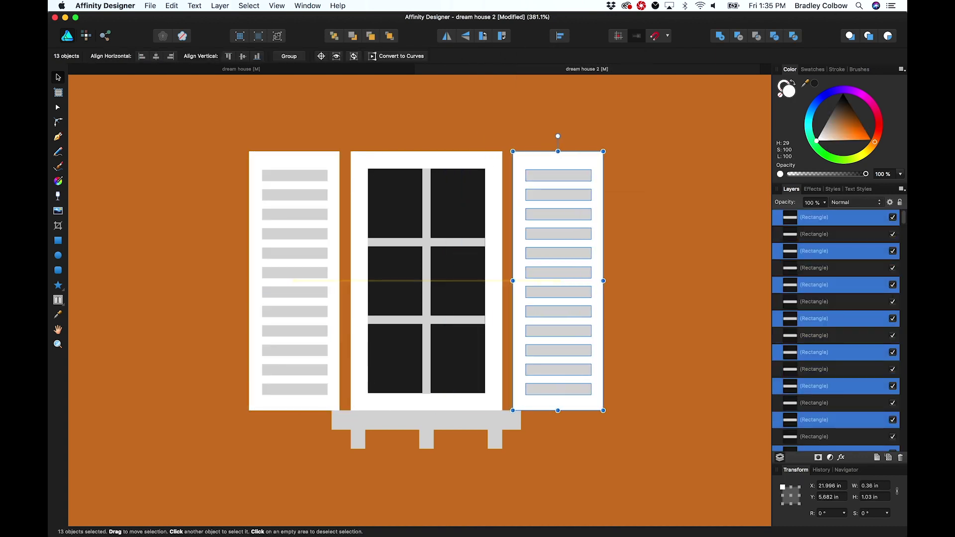
pyautogui.press('super+d')
pyautogui.moveTo(626, 139); pyautogui.dragTo(482, 417)
pyautogui.moveTo(557, 280); pyautogui.dragTo(559, 281)
pyautogui.press('super+d')
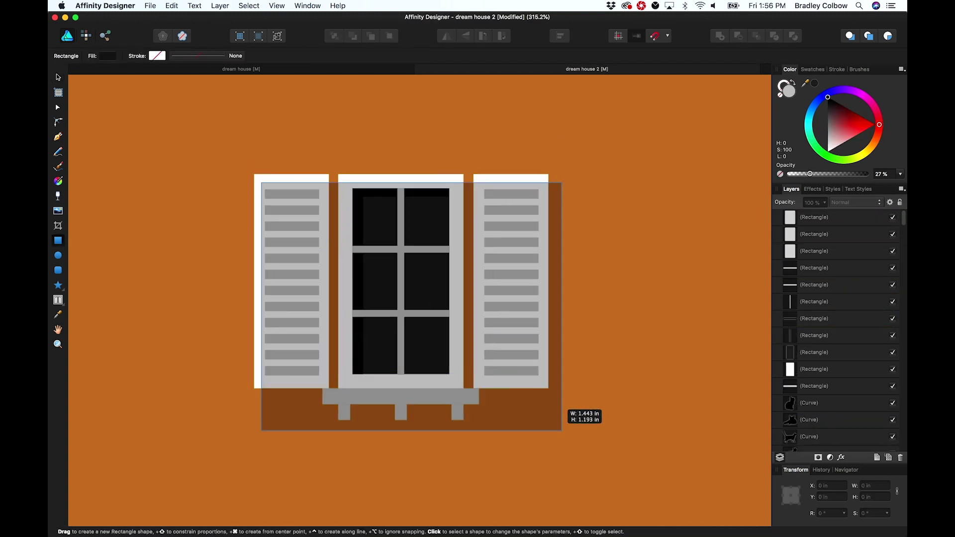
# Draw a black 27% opacity shadow about 1.45 by 1.09 in over the window and shutters, extended with a second rectangle below the sill
pyautogui.moveTo(565, 405); pyautogui.dragTo(564, 384)
pyautogui.press('super+equal')
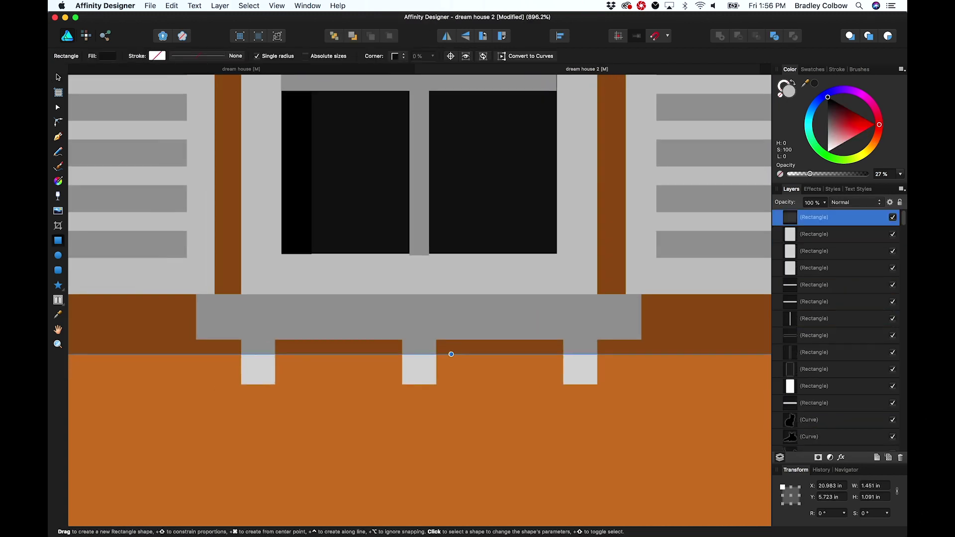
pyautogui.moveTo(197, 340); pyautogui.dragTo(665, 401)
pyautogui.press('v')
pyautogui.keyDown('shift'); pyautogui.click(688, 326); pyautogui.keyUp('shift')
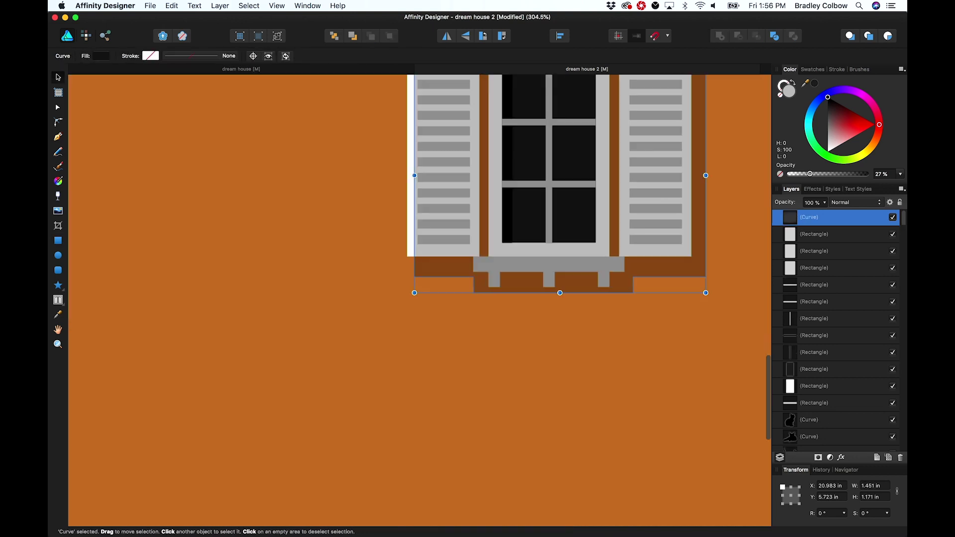
# Move the shadow shape down the layer stack until it sits behind the window, shutters and sill
pyautogui.scroll(3, 549, 214)
pyautogui.hscroll(3, 548, 214)
pyautogui.moveTo(821, 217); pyautogui.dragTo(821, 409)
pyautogui.scroll(-5, 821, 349)
pyautogui.moveTo(820, 234); pyautogui.dragTo(820, 409)
pyautogui.scroll(-5, 820, 268)
pyautogui.press('super+d')
pyautogui.scroll(2, 589, 239)
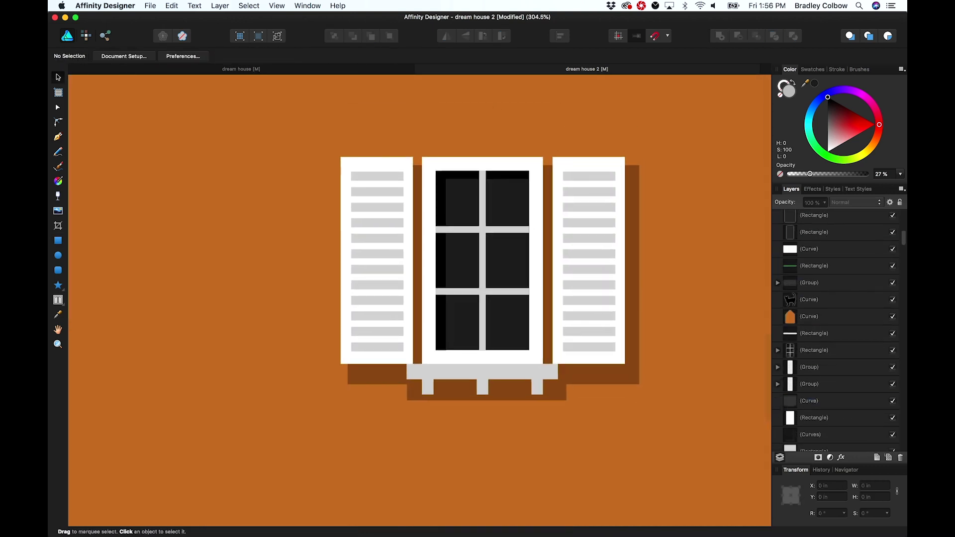
# Add nodes along the shadow's top edge and slant it diagonally from the upper-right corners of both shutters and the window frame
pyautogui.click(417, 199)
pyautogui.scroll(4, 421, 125)
pyautogui.press('a')
pyautogui.click(416, 234)
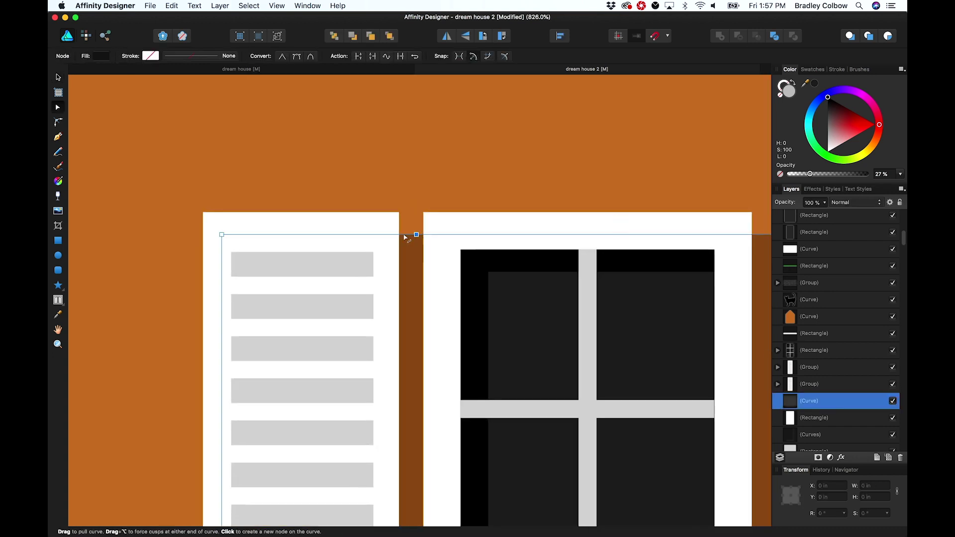
pyautogui.moveTo(404, 235); pyautogui.dragTo(420, 198)
pyautogui.hscroll(6, 422, 236)
pyautogui.click(438, 219)
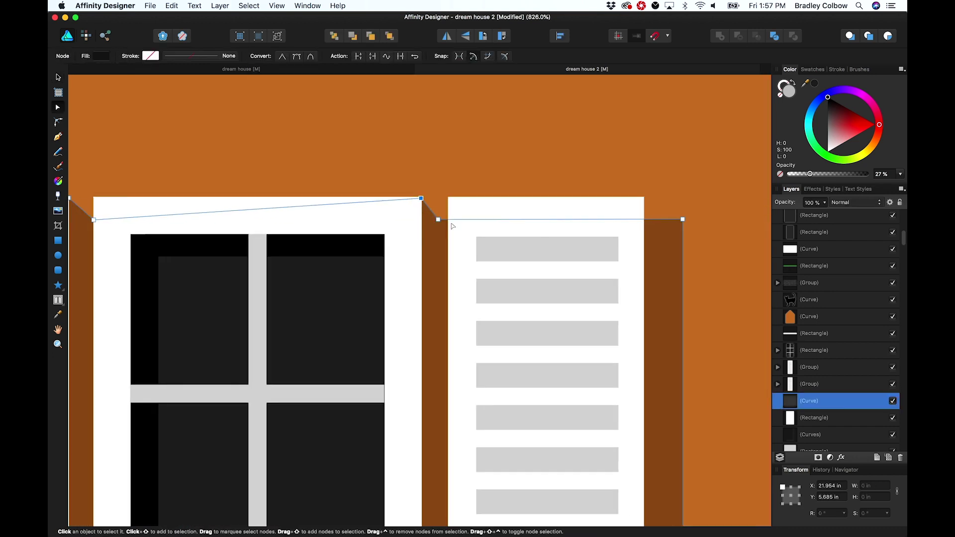
pyautogui.click(448, 220)
pyautogui.moveTo(644, 219); pyautogui.dragTo(643, 198)
pyautogui.click(682, 219)
# Narrow the shadow beside the right shutter by moving its two outer-edge nodes inward to X 22.41 in
pyautogui.scroll(-5, 682, 219)
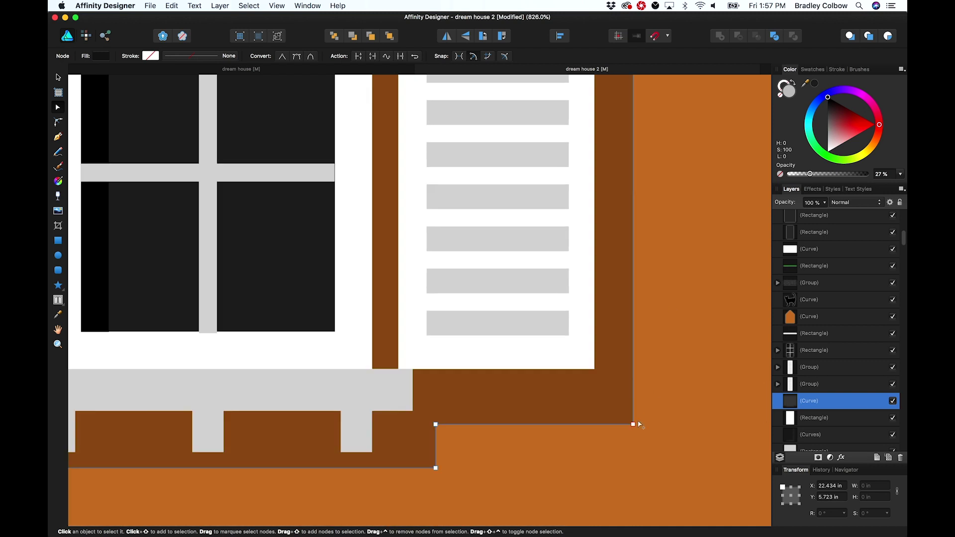
pyautogui.moveTo(634, 424); pyautogui.dragTo(620, 424)
pyautogui.press('super+z')
pyautogui.scroll(5, 619, 425)
pyautogui.scroll(-4, 619, 426)
pyautogui.keyDown('shift'); pyautogui.click(631, 213); pyautogui.keyUp('shift')
pyautogui.moveTo(631, 213); pyautogui.dragTo(625, 213)
pyautogui.scroll(-2, 625, 213)
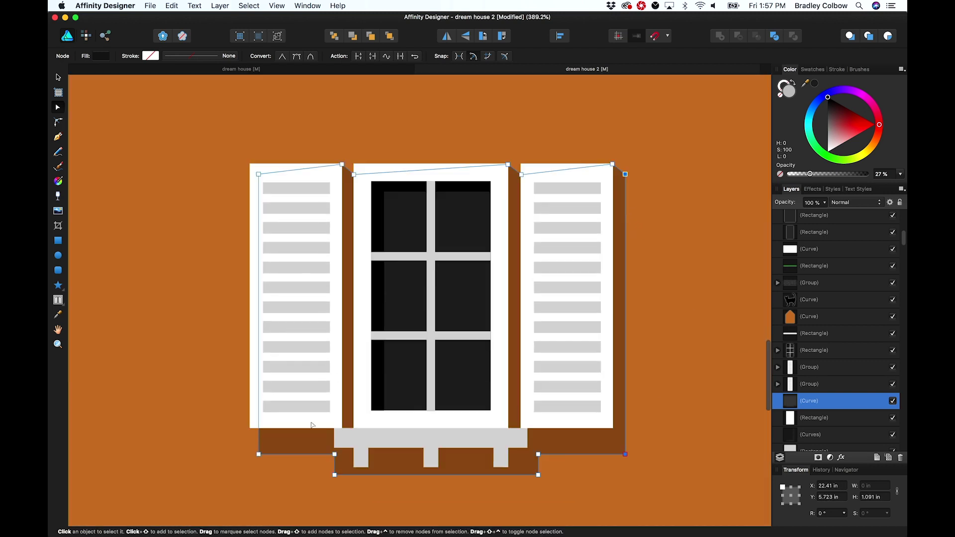
# Raise the shadow's bottom edge under the left shutter to Y 6.751 in and slant its outer end from the shutter's lower-left corner
pyautogui.scroll(-4, 311, 425)
pyautogui.click(267, 345)
pyautogui.keyDown('shift'); pyautogui.click(343, 346); pyautogui.keyUp('shift')
pyautogui.moveTo(343, 346)
pyautogui.mouseDown()
pyautogui.moveTo(343, 326)
pyautogui.moveTo(343, 334)
pyautogui.mouseUp()
pyautogui.scroll(4, 305, 334)
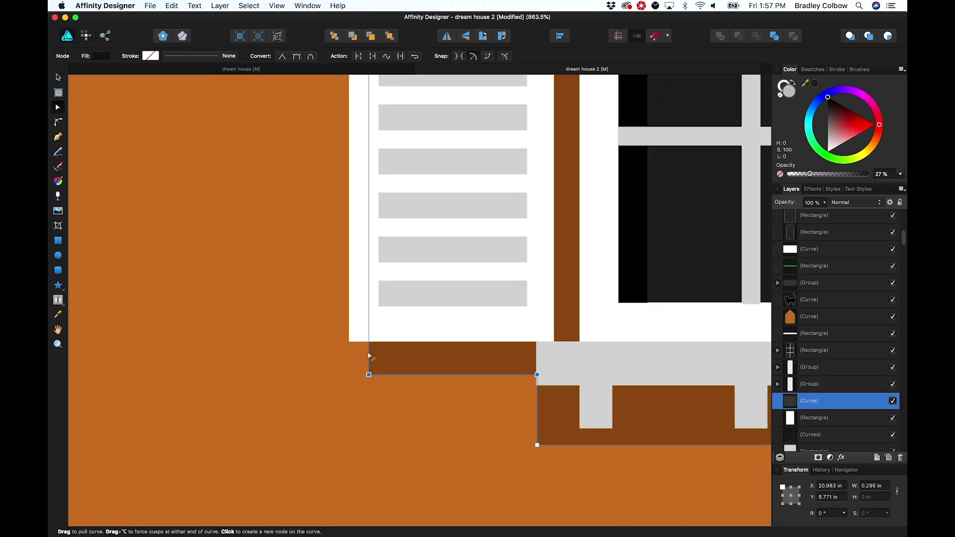
pyautogui.click(368, 354)
pyautogui.click(369, 375)
pyautogui.keyDown('shift'); pyautogui.click(536, 374); pyautogui.keyUp('shift')
pyautogui.moveTo(536, 374); pyautogui.dragTo(536, 363)
pyautogui.hscroll(8, 536, 374)
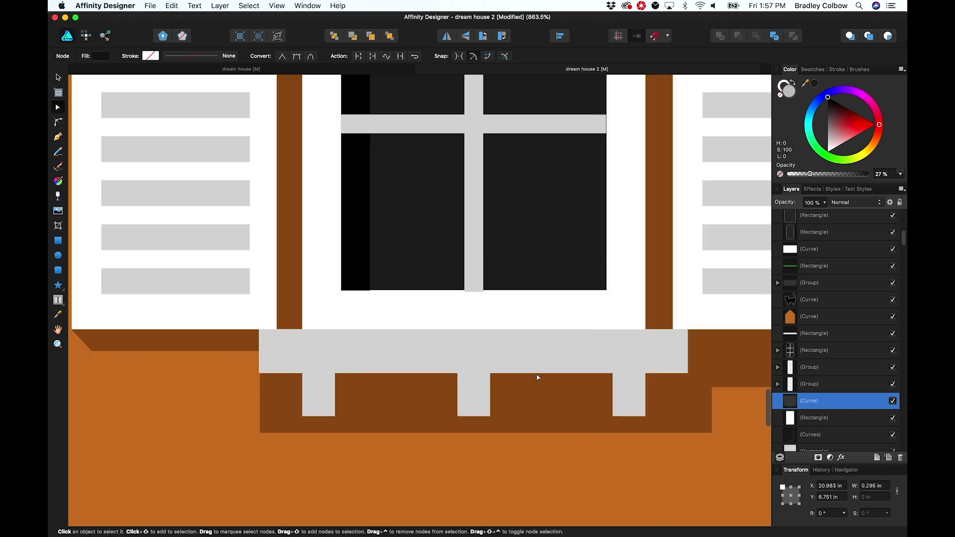
# Slant the shadow below the sill's left end and raise its bottom edge beneath the right shutter to Y 6.757 in
pyautogui.click(143, 361)
pyautogui.moveTo(144, 418); pyautogui.dragTo(189, 418)
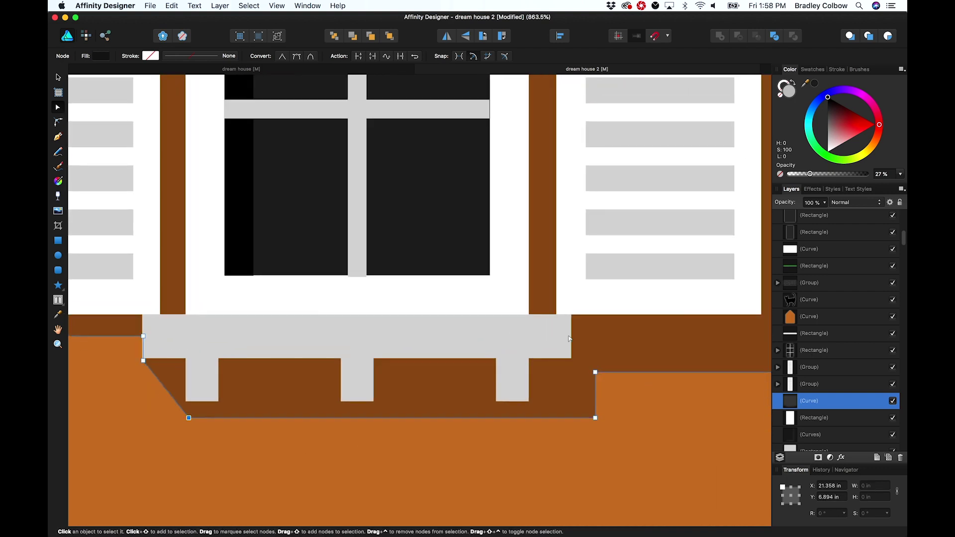
pyautogui.scroll(-4, 443, 409)
pyautogui.click(518, 391)
pyautogui.keyDown('shift'); pyautogui.click(613, 391); pyautogui.keyUp('shift')
pyautogui.scroll(-3, 614, 392)
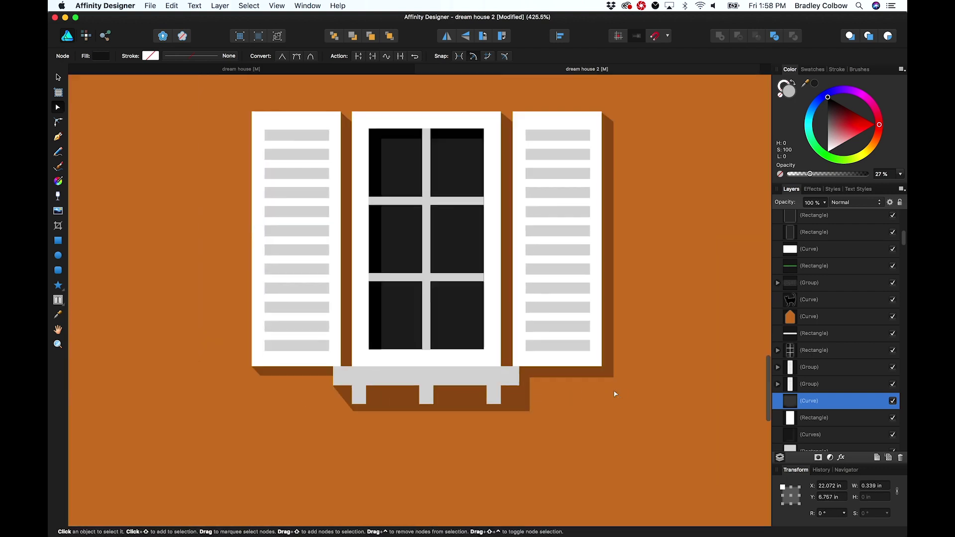
# Draw a white rectangle about 1.276 by 0.083 in with 100% opacity above the window
pyautogui.press('m')
pyautogui.moveTo(372, 122); pyautogui.dragTo(611, 137)
pyautogui.click(828, 151)
pyautogui.moveTo(810, 173); pyautogui.dragTo(865, 174)
pyautogui.press('v')
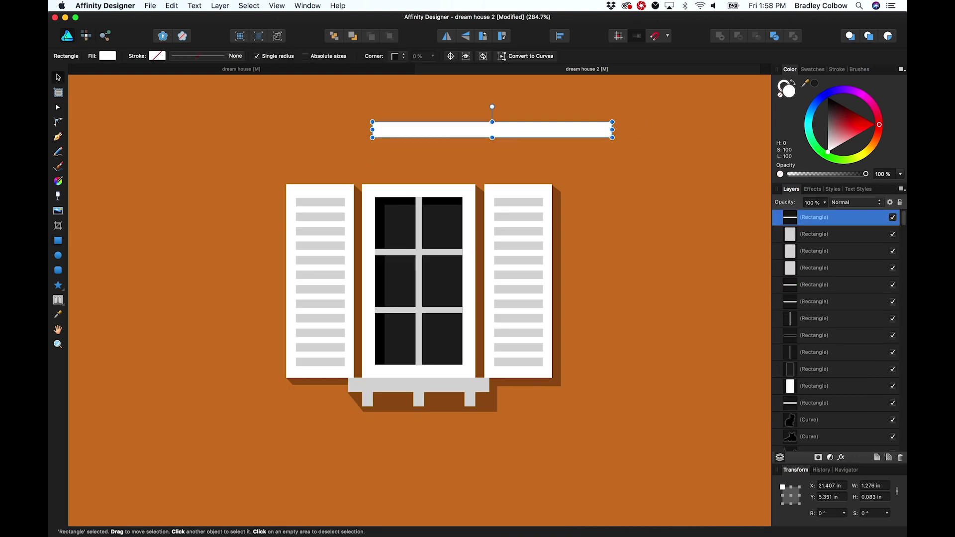
# Rotate the white bar 45° over the window and copy it into five diagonal reflection stripes of varying thickness, the thinnest 0.019 in
pyautogui.moveTo(492, 106); pyautogui.dragTo(475, 113)
pyautogui.moveTo(490, 130); pyautogui.dragTo(389, 213)
pyautogui.moveTo(389, 213); pyautogui.dragTo(436, 345)
pyautogui.keyDown('shift'); pyautogui.click(392, 214); pyautogui.keyUp('shift')
pyautogui.click(426, 332)
pyautogui.click(436, 346)
pyautogui.keyDown('super'); pyautogui.moveTo(434, 346); pyautogui.dragTo(450, 357); pyautogui.keyUp('super')
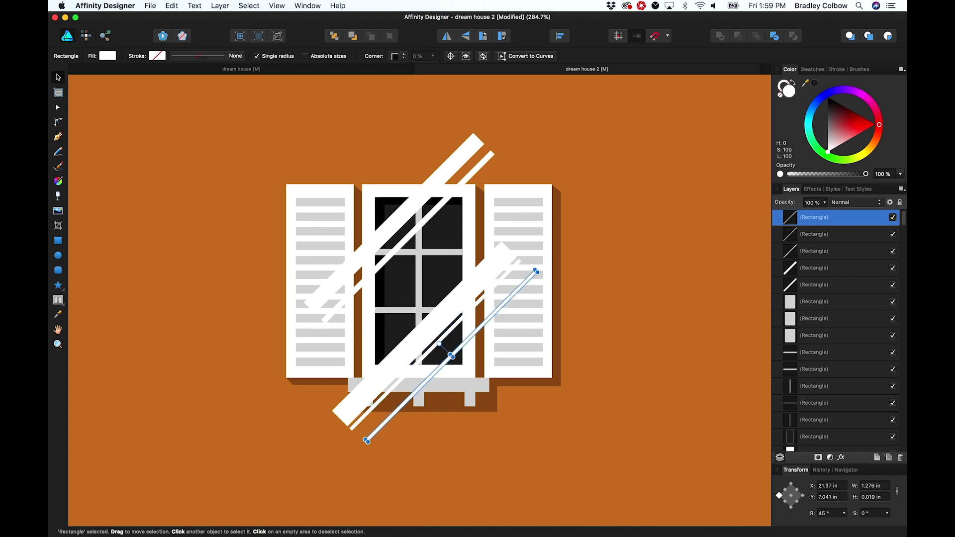
pyautogui.press('super+d')
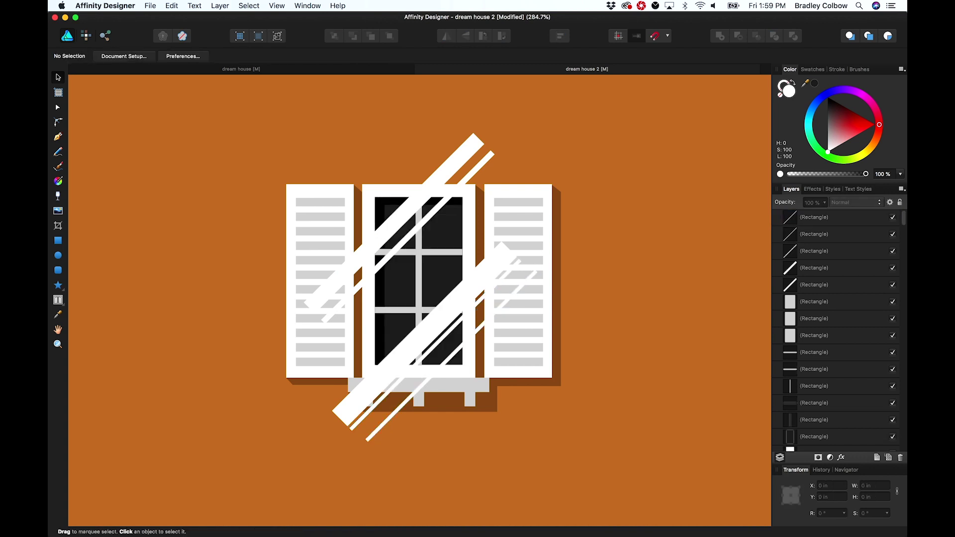
# Name the dark glass rectangle "main window" and set the five reflection stripes to 25% opacity
pyautogui.click(440, 277)
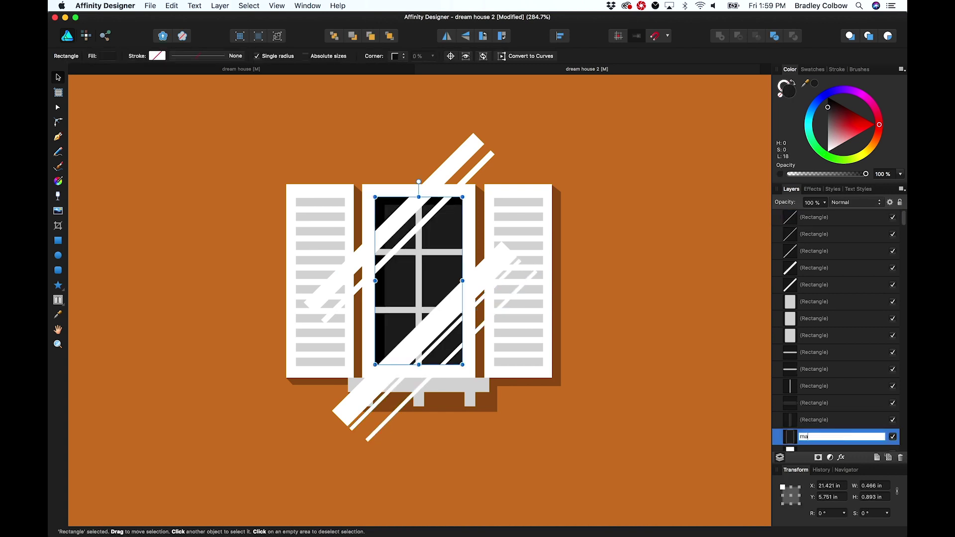
pyautogui.click(813, 285)
pyautogui.keyDown('shift'); pyautogui.click(814, 217); pyautogui.keyUp('shift')
pyautogui.moveTo(865, 174); pyautogui.dragTo(808, 173)
# Nest the five reflection stripes inside the main window layer so the glass clips them
pyautogui.moveTo(813, 250); pyautogui.dragTo(813, 377)
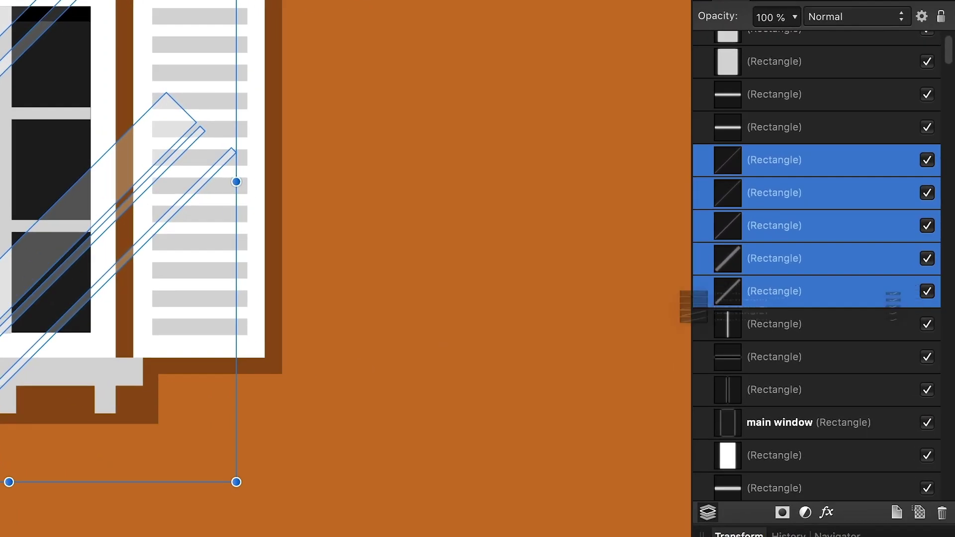
pyautogui.moveTo(893, 306); pyautogui.dragTo(859, 433)
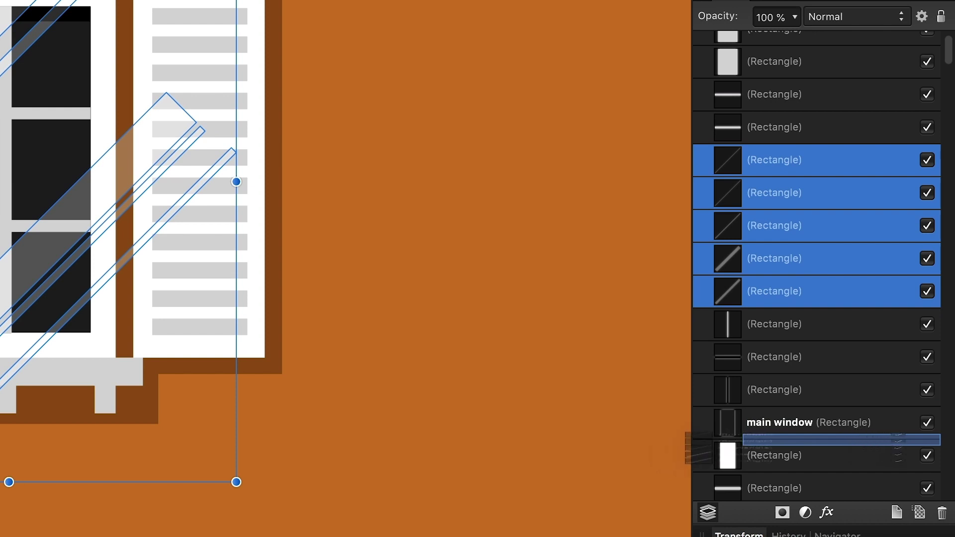
pyautogui.moveTo(859, 432); pyautogui.dragTo(859, 437)
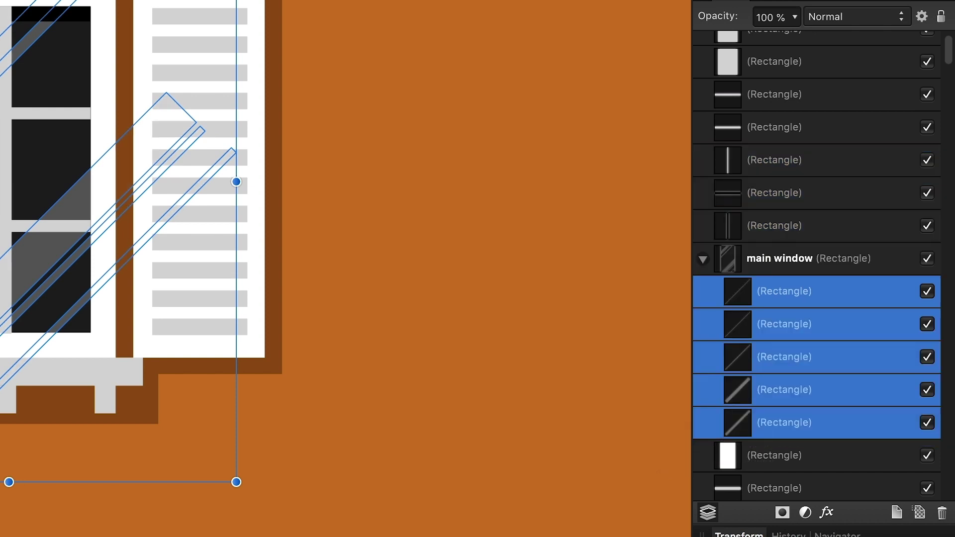
pyautogui.press('Escape')
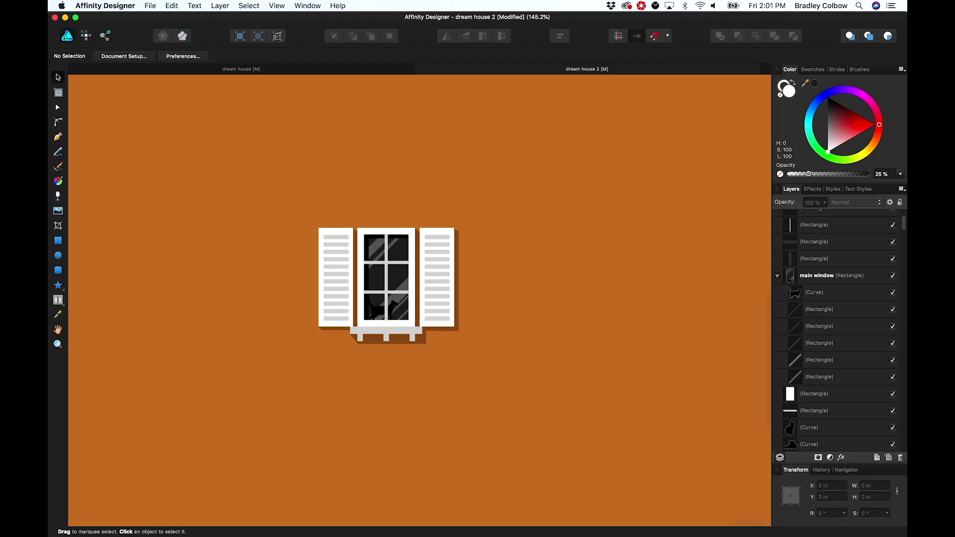
# Duplicate the complete window with shutters, sill and shadow about 1.73 in to the right at the same height
pyautogui.moveTo(511, 374); pyautogui.dragTo(291, 176)
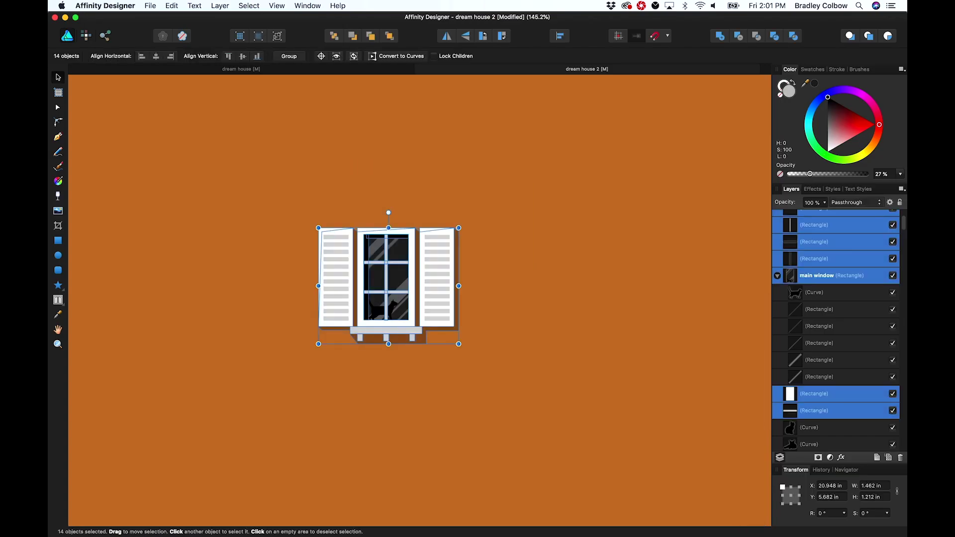
pyautogui.moveTo(388, 286); pyautogui.dragTo(553, 286)
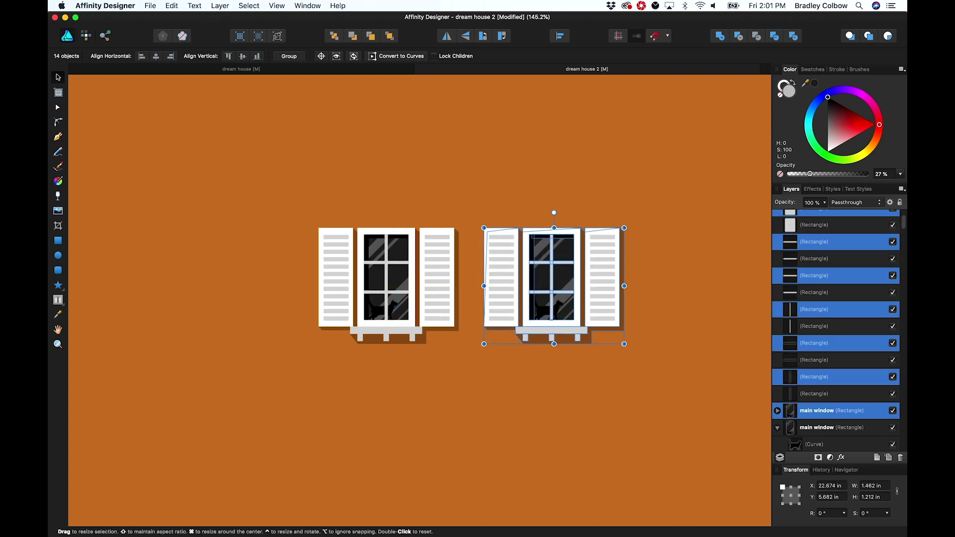
pyautogui.press('Escape')
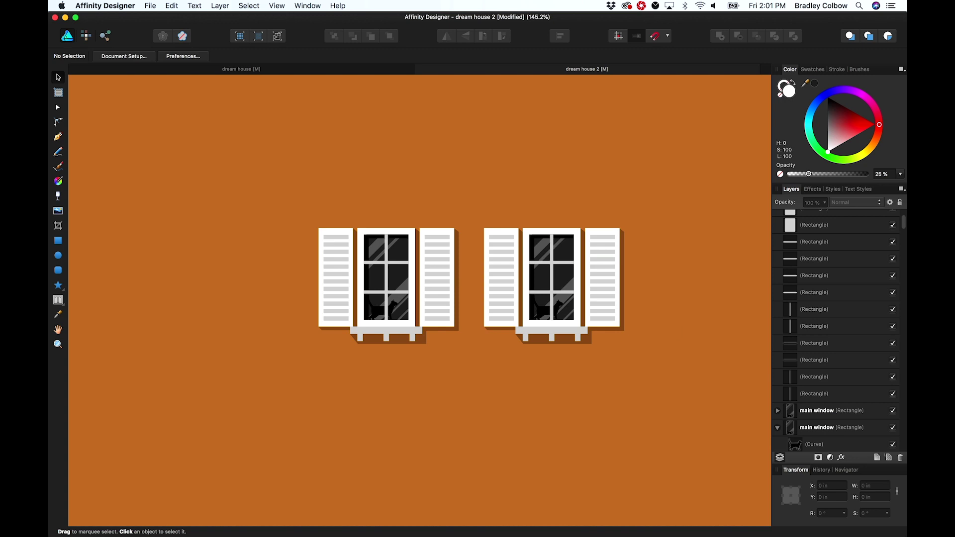
# Convert all objects of the window without shutters to curves
pyautogui.moveTo(651, 350); pyautogui.dragTo(490, 211)
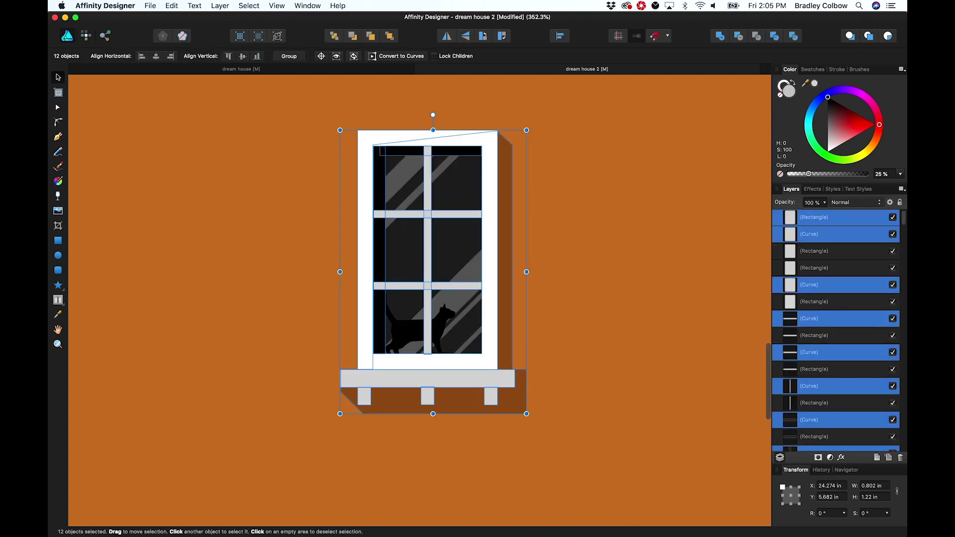
pyautogui.rightClick(430, 391)
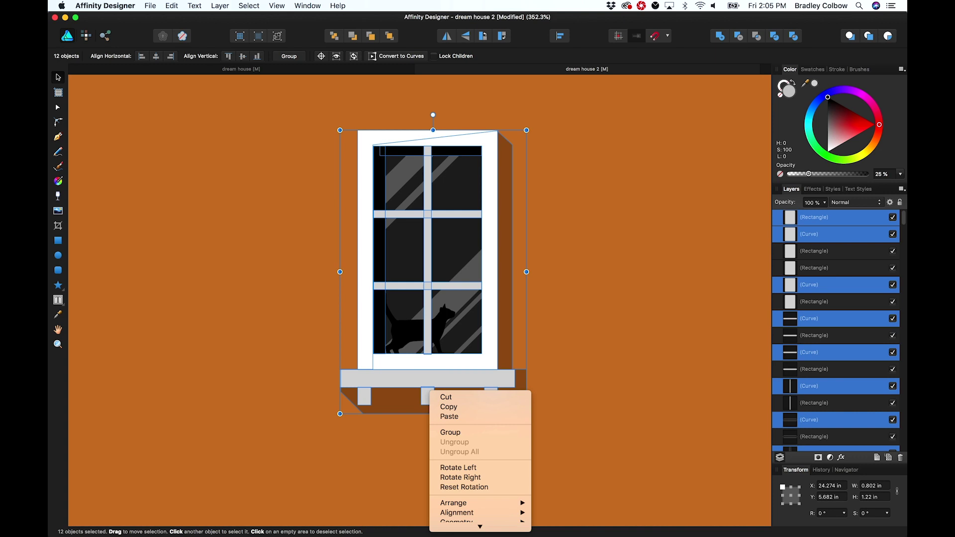
pyautogui.scroll(-3, 479, 461)
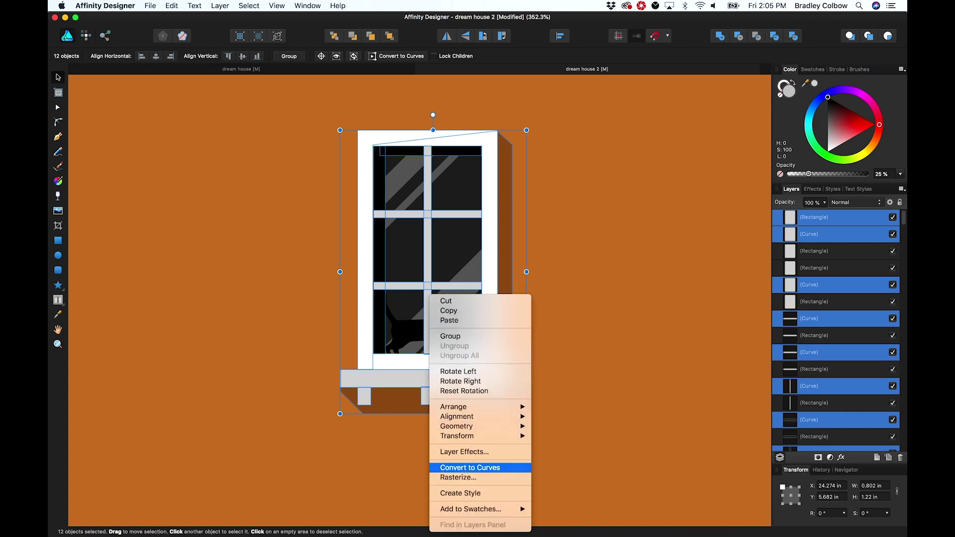
pyautogui.click(469, 468)
# Widen the window and sill about 0.71 in by moving their right-side nodes, and shift the vertical glazing bar toward the right edge
pyautogui.moveTo(280, 100); pyautogui.dragTo(568, 469)
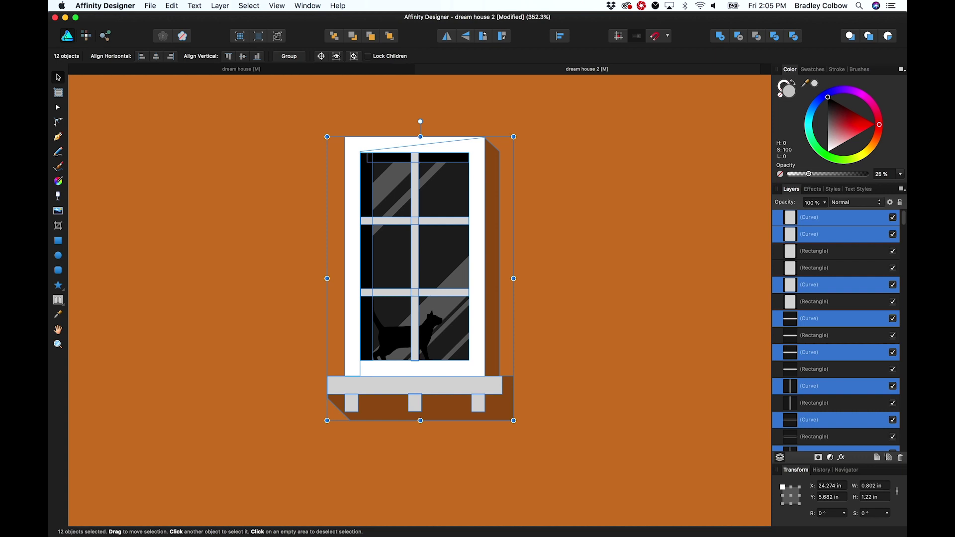
pyautogui.press('a')
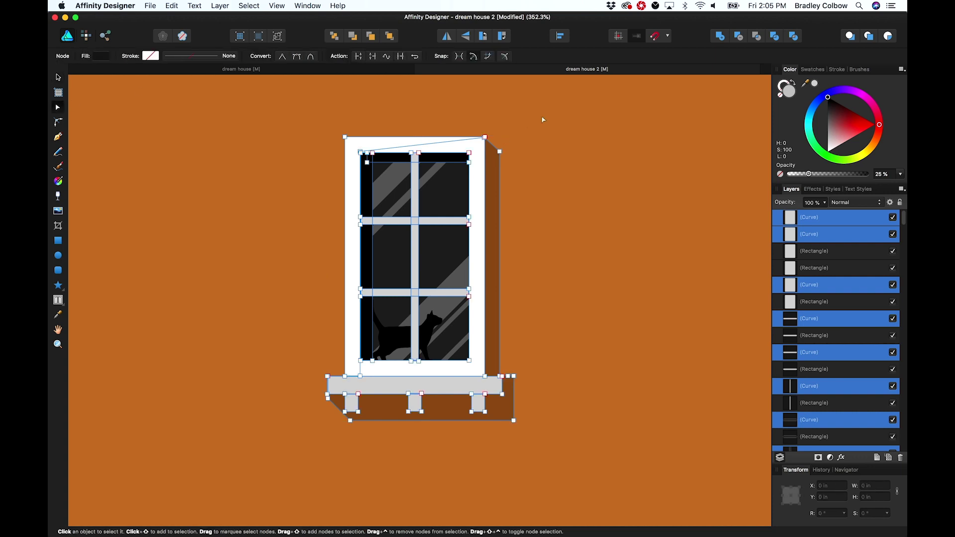
pyautogui.moveTo(477, 279); pyautogui.dragTo(453, 441)
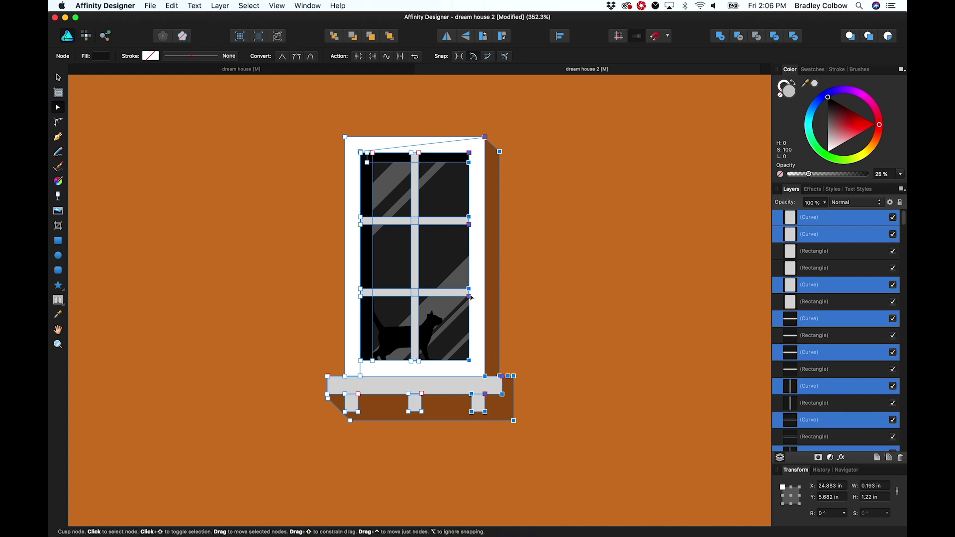
pyautogui.moveTo(470, 297); pyautogui.dragTo(636, 295)
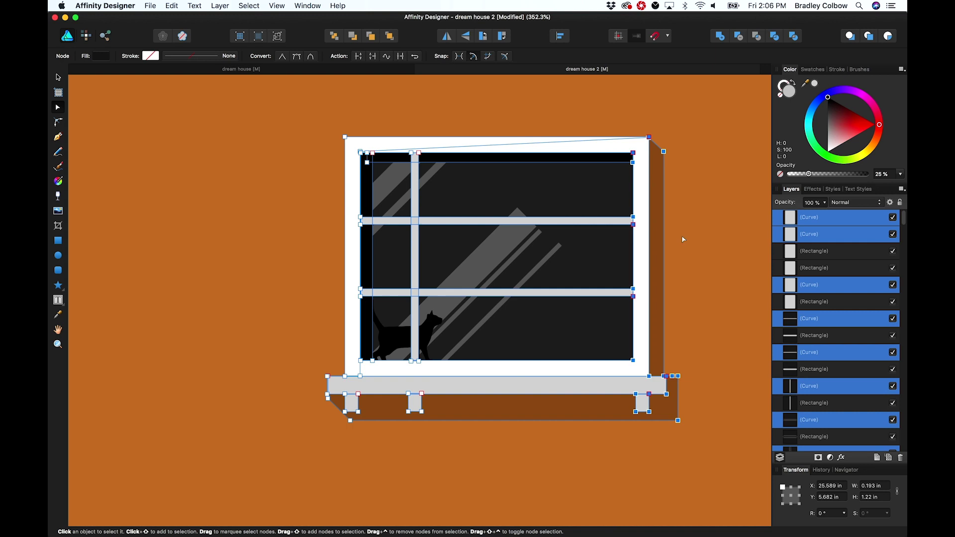
pyautogui.press('v')
pyautogui.press('super+d')
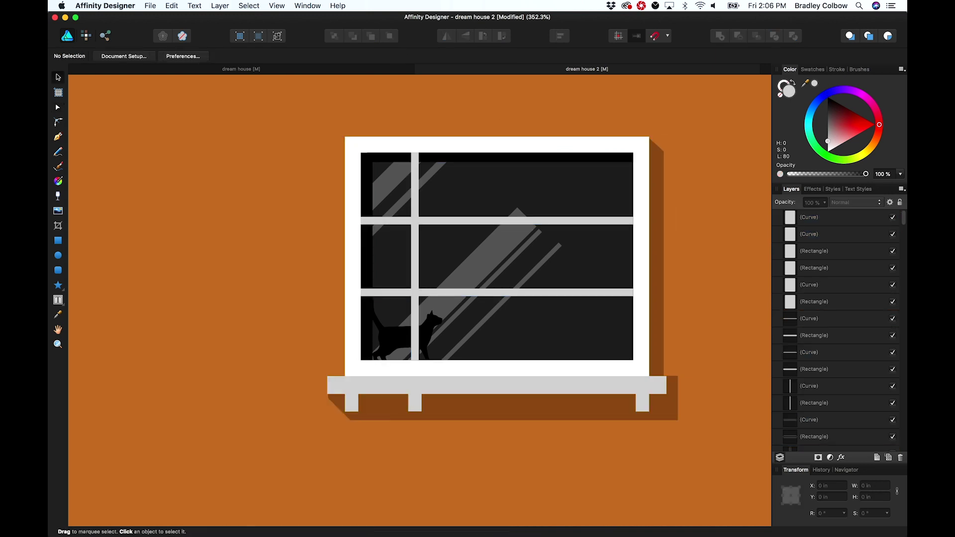
pyautogui.click(415, 256)
pyautogui.moveTo(414, 248); pyautogui.dragTo(636, 249)
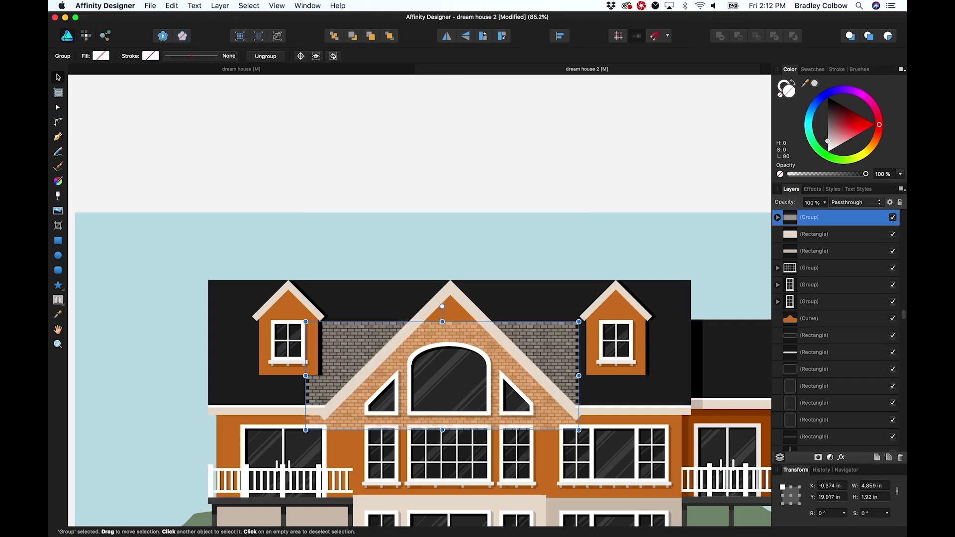
# Move the brick pattern group down over the ground-floor wall and nest it inside the beige wall rectangle
pyautogui.scroll(-6, 540, 122)
pyautogui.moveTo(539, 123); pyautogui.dragTo(545, 291)
pyautogui.scroll(5, 545, 290)
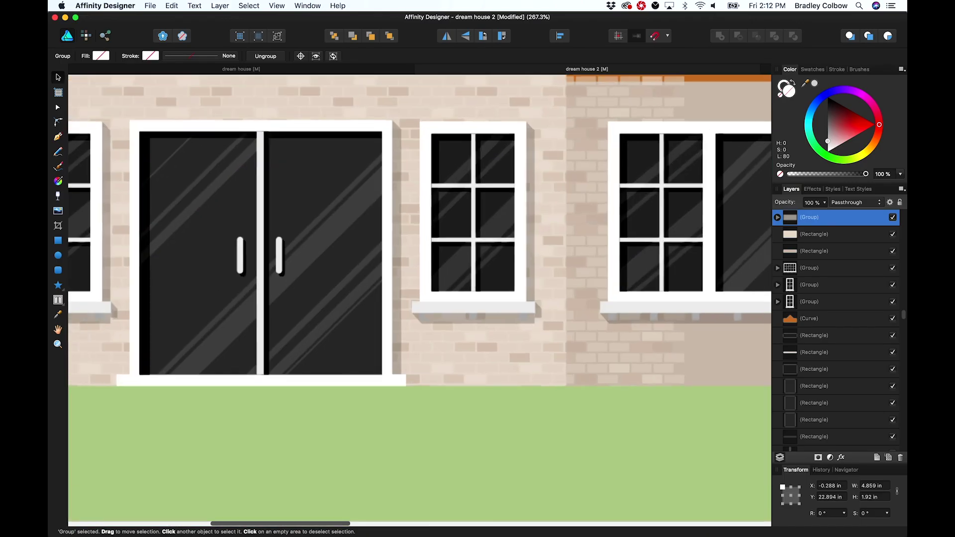
pyautogui.scroll(2, 545, 290)
pyautogui.hscroll(-4, 544, 290)
pyautogui.hscroll(-2, 419, 301)
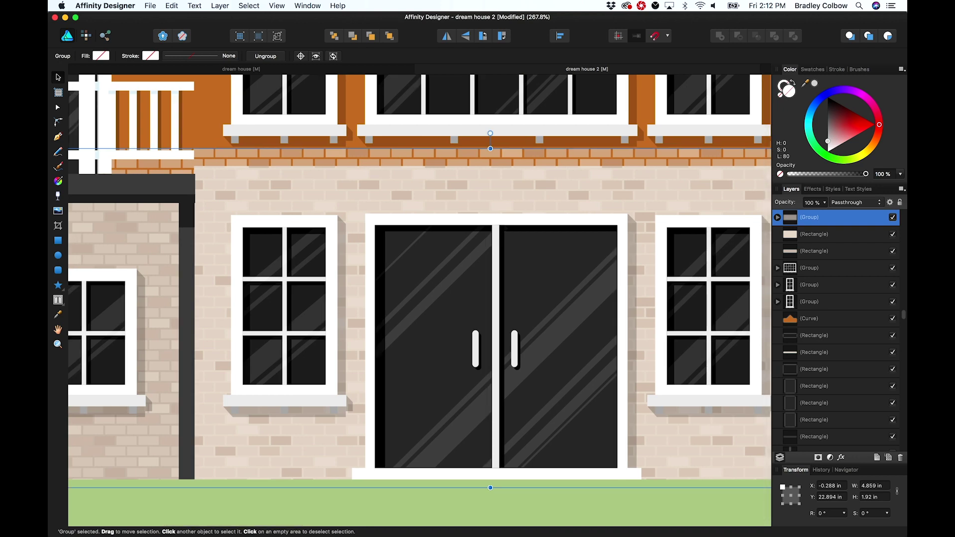
pyautogui.moveTo(754, 239); pyautogui.dragTo(790, 235)
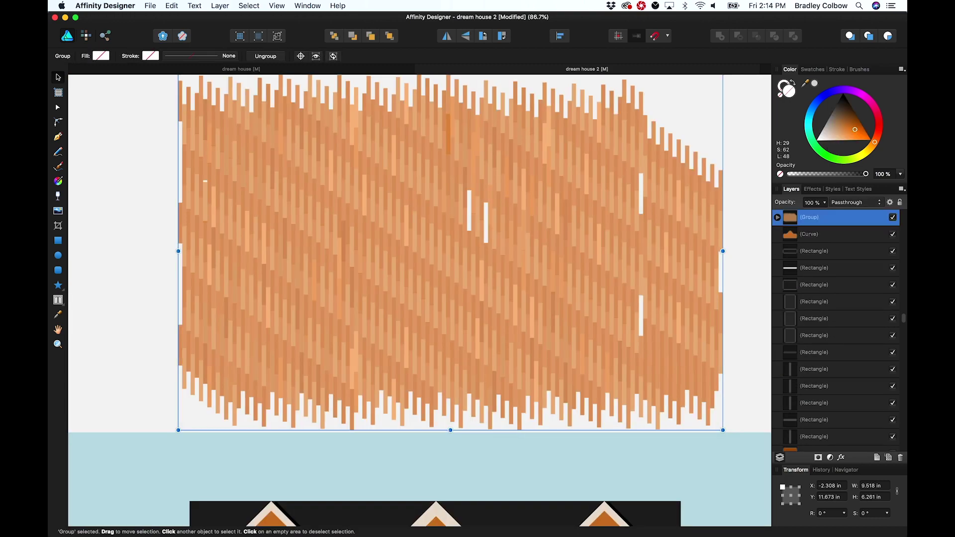
# Move the wood plank pattern group down over the house front and nest it inside the orange facade curve
pyautogui.scroll(-5, 462, 344)
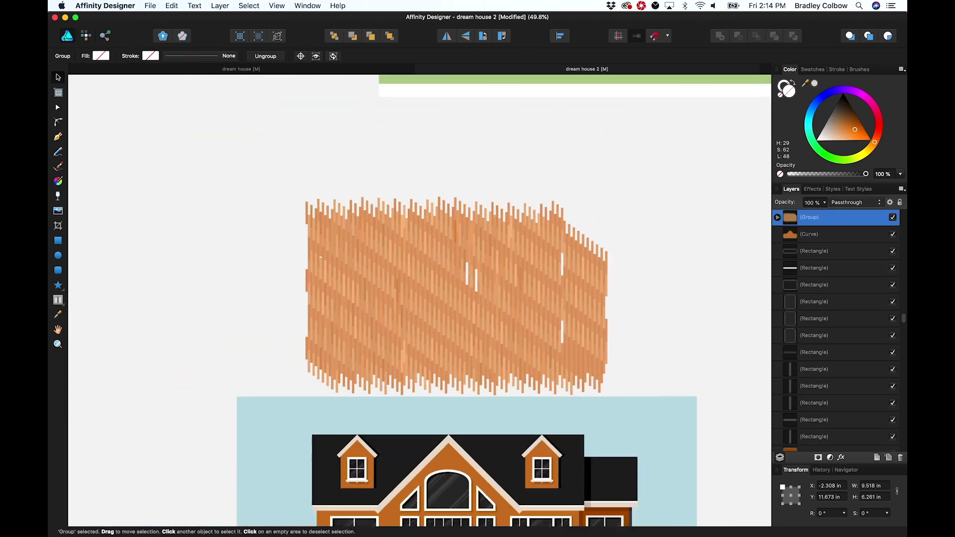
pyautogui.scroll(-5, 461, 344)
pyautogui.moveTo(443, 174); pyautogui.dragTo(478, 364)
pyautogui.scroll(5, 478, 364)
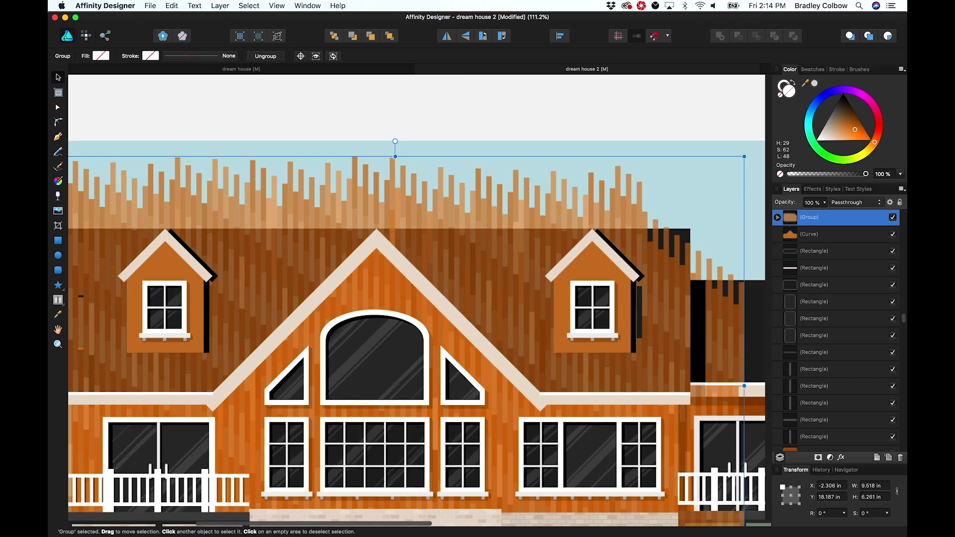
pyautogui.moveTo(836, 218); pyautogui.dragTo(809, 235)
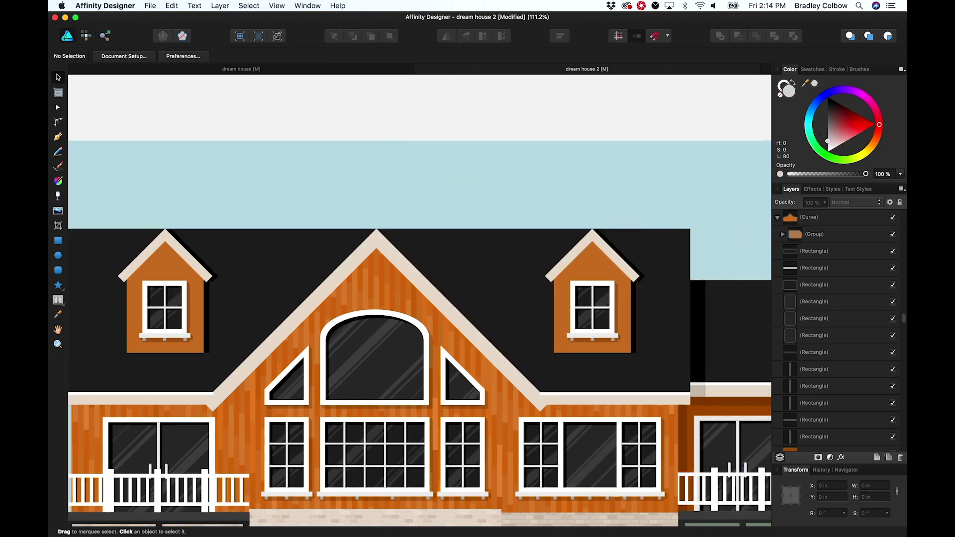
pyautogui.scroll(-5, 419, 300)
pyautogui.scroll(-3, 482, 364)
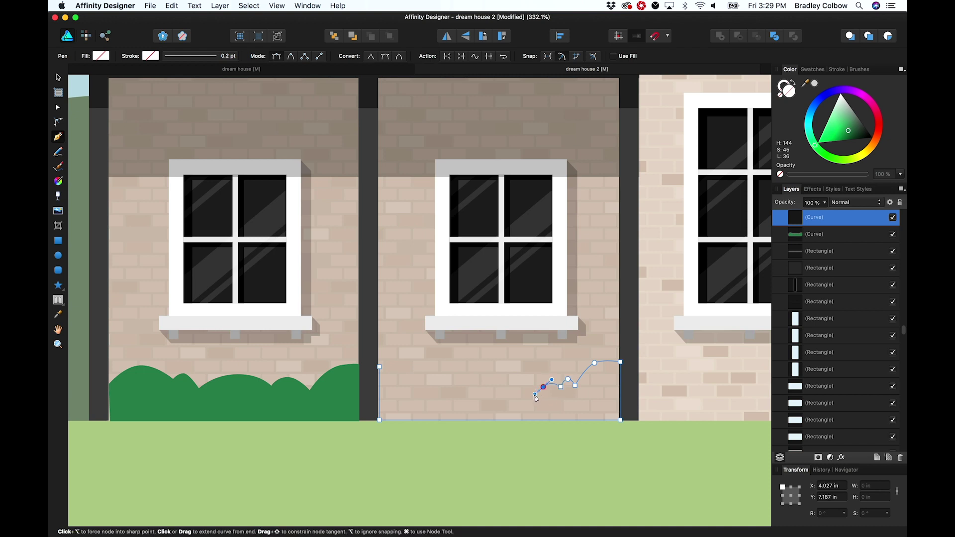
# Add the next node to the scalloped outline of the bush beneath the second ground-floor window
pyautogui.click(535, 394)
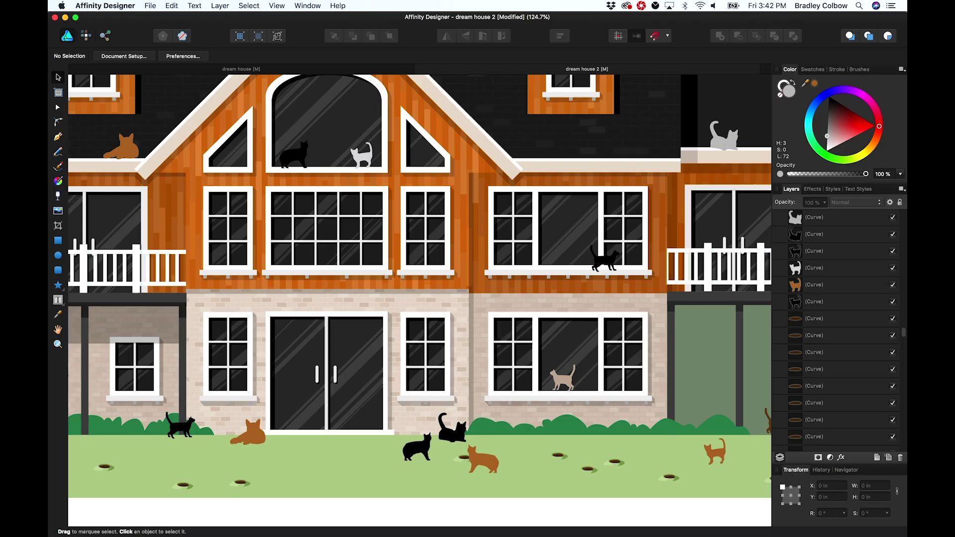
# Continue the picket fence with evenly spaced copies of the white picket up to the house, and select all the pickets
pyautogui.hscroll(5, 419, 299)
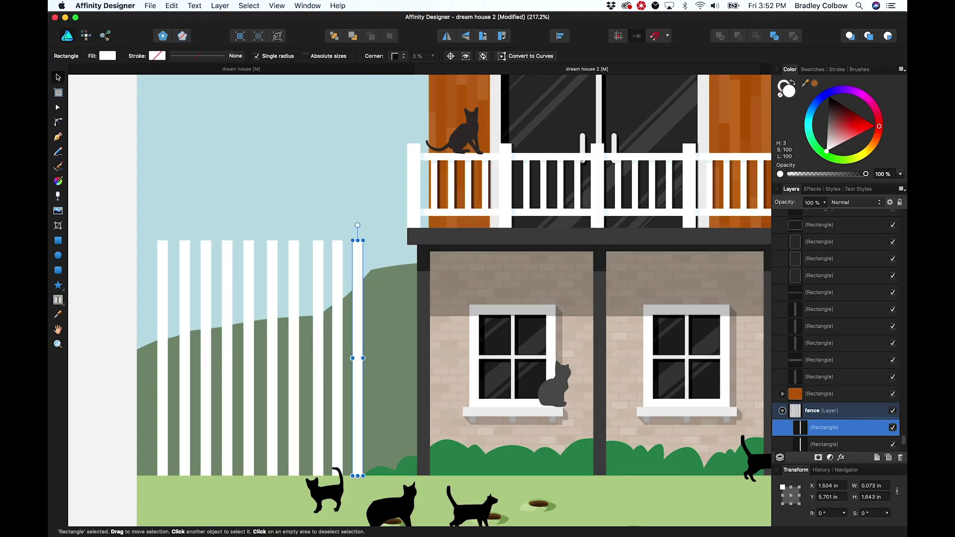
pyautogui.press('super+j')
pyautogui.press('super+j')
pyautogui.press('super+j')
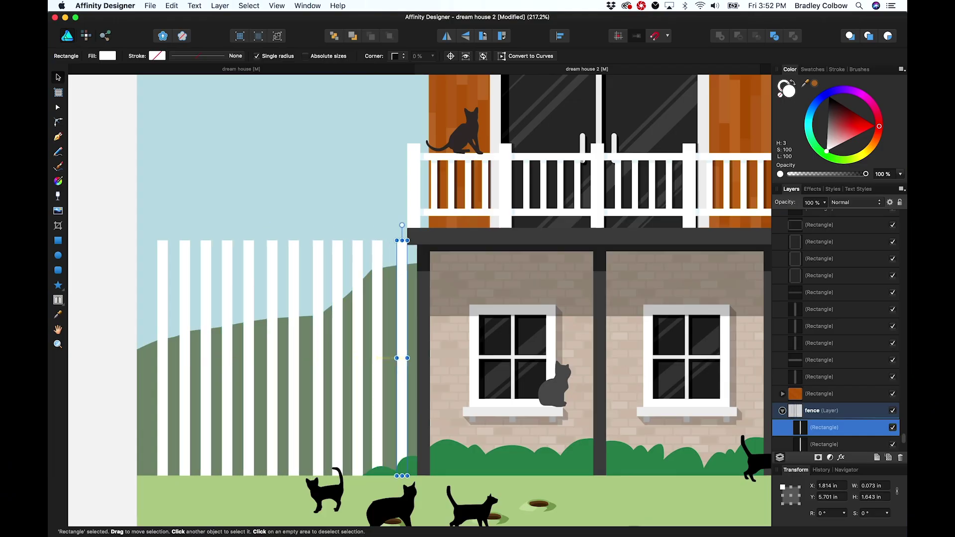
pyautogui.press('super+a')
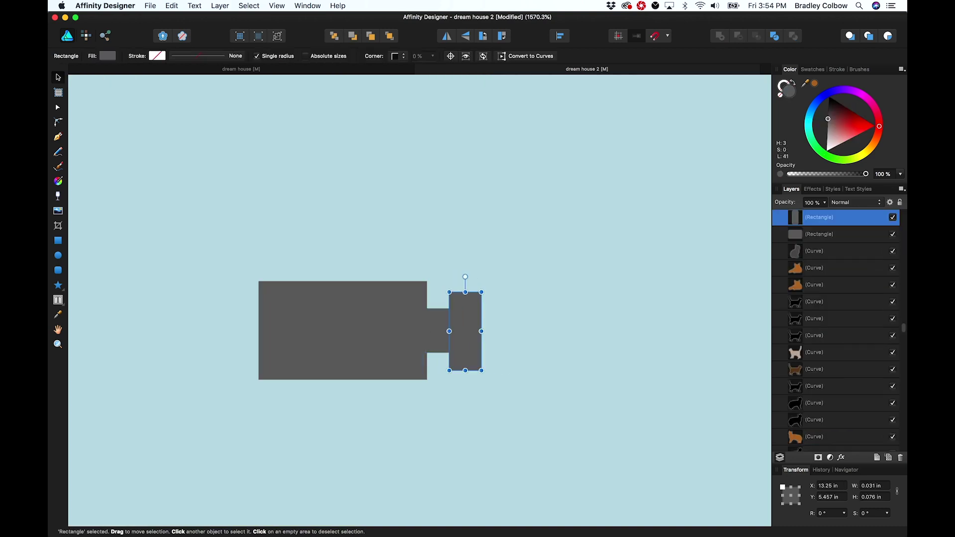
# Add a vertical gray stand beneath the security camera and a red circle of about 0.015 in near the rear of its body
pyautogui.moveTo(322, 284)
pyautogui.mouseDown()
pyautogui.moveTo(350, 386)
pyautogui.moveTo(356, 466)
pyautogui.mouseUp()
pyautogui.moveTo(311, 370); pyautogui.dragTo(332, 375)
pyautogui.press('m')
pyautogui.moveTo(275, 300); pyautogui.dragTo(292, 316)
pyautogui.click(873, 125)
pyautogui.press('v')
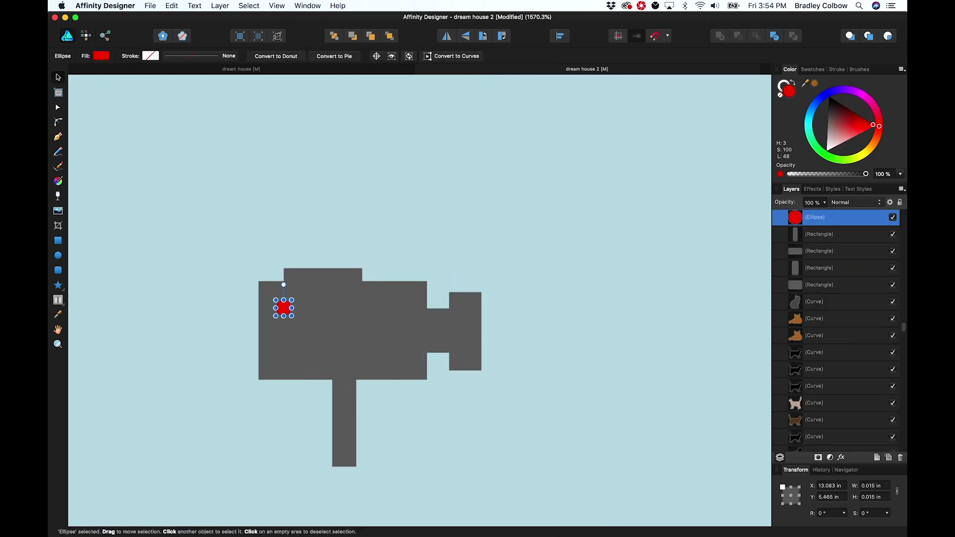
# Group the camera body parts without the stand, tilt the group slightly clockwise and shift it slightly on the stand
pyautogui.moveTo(251, 261); pyautogui.dragTo(484, 383)
pyautogui.press('super+g')
pyautogui.moveTo(370, 252); pyautogui.dragTo(393, 258)
pyautogui.moveTo(399, 328); pyautogui.dragTo(409, 338)
pyautogui.scroll(-5, 409, 339)
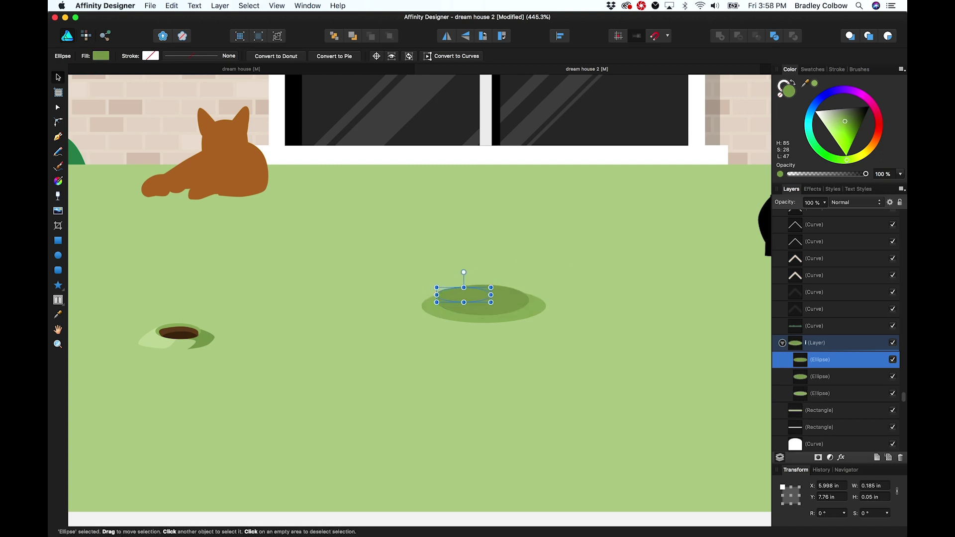
# Fill the grass mound's small highlight ellipse light green and place copies of the three-ellipse mound across the lawn in front of the door and bushes
pyautogui.keyDown('shift'); pyautogui.click(515, 302); pyautogui.keyUp('shift')
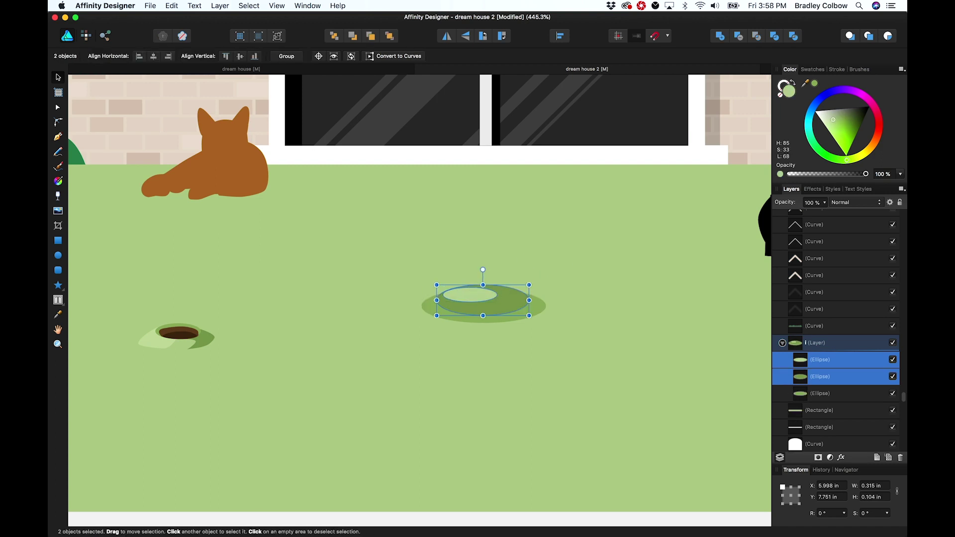
pyautogui.keyDown('shift'); pyautogui.click(508, 317); pyautogui.keyUp('shift')
pyautogui.keyDown('alt'); pyautogui.moveTo(502, 302); pyautogui.dragTo(673, 402); pyautogui.keyUp('alt')
pyautogui.moveTo(673, 402)
pyautogui.keyDown('alt'); pyautogui.mouseDown()
pyautogui.moveTo(351, 448)
pyautogui.moveTo(666, 412)
pyautogui.mouseUp(); pyautogui.keyUp('alt')
pyautogui.scroll(-3, 352, 448)
pyautogui.hscroll(3, 665, 412)
pyautogui.keyDown('alt'); pyautogui.moveTo(508, 380); pyautogui.dragTo(671, 342); pyautogui.keyUp('alt')
pyautogui.hscroll(2, 711, 414)
pyautogui.hscroll(2, 547, 388)
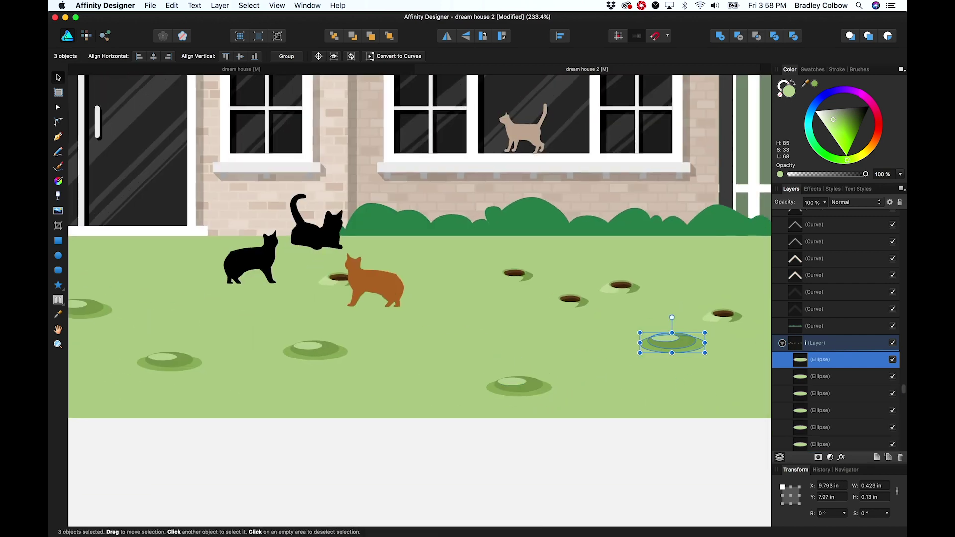
# Place more copies of the grass mound across the lawn in front of the fence, out to its far right end
pyautogui.hscroll(5, 629, 379)
pyautogui.keyDown('alt'); pyautogui.moveTo(395, 386); pyautogui.dragTo(688, 371); pyautogui.keyUp('alt')
pyautogui.hscroll(2, 688, 370)
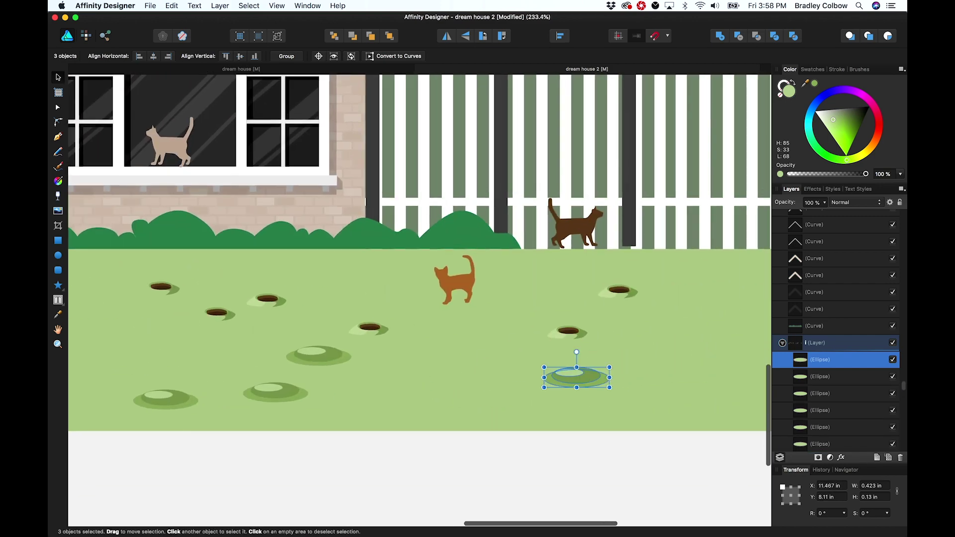
pyautogui.keyDown('alt'); pyautogui.moveTo(575, 377); pyautogui.dragTo(705, 321); pyautogui.keyUp('alt')
pyautogui.hscroll(1, 705, 322)
pyautogui.hscroll(3, 690, 320)
pyautogui.moveTo(551, 313); pyautogui.dragTo(694, 372)
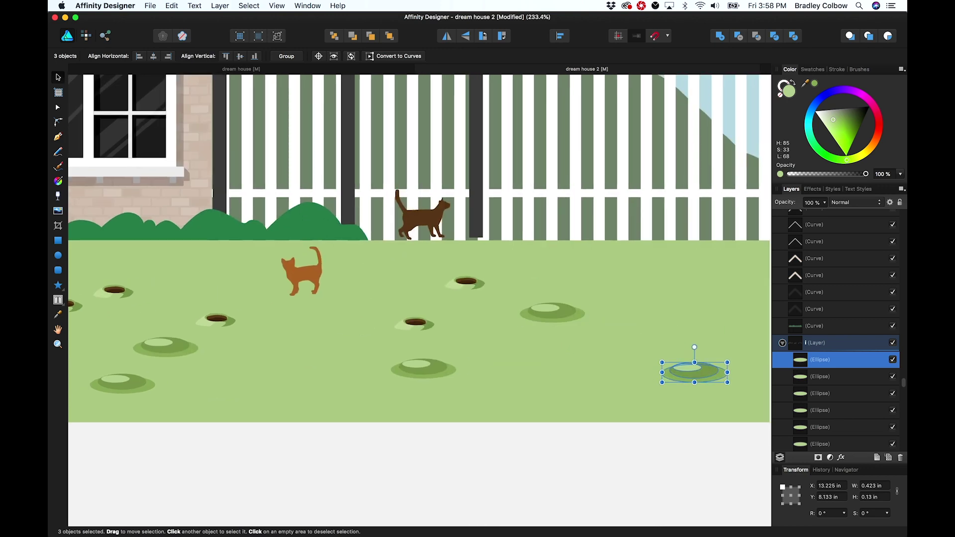